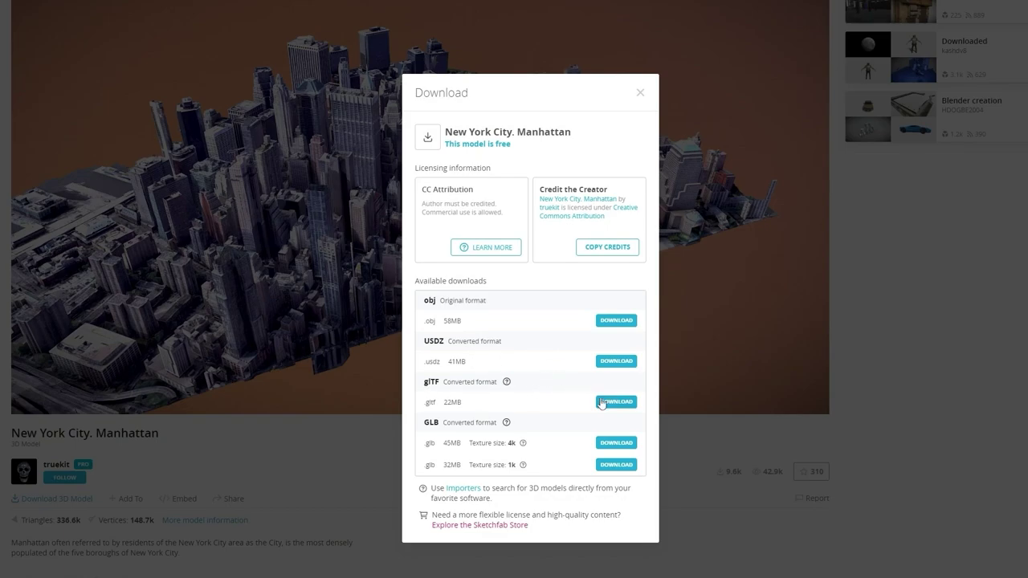
# Step: Copy the textures folder and all scene files from the downloaded new_york_city._manhattan (1).zip archive
pyautogui.scroll(-1, 587, 528)
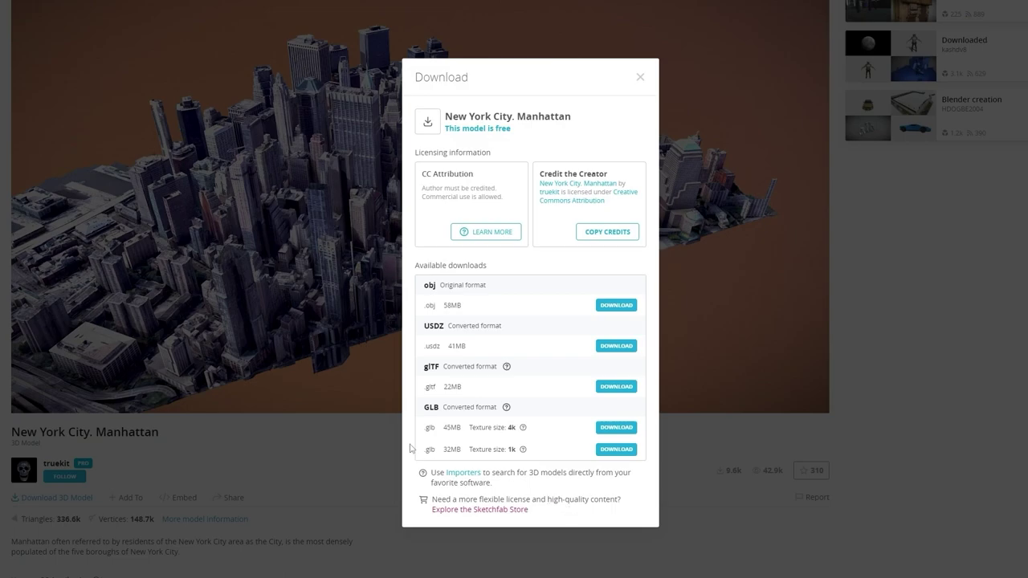
pyautogui.click(306, 443)
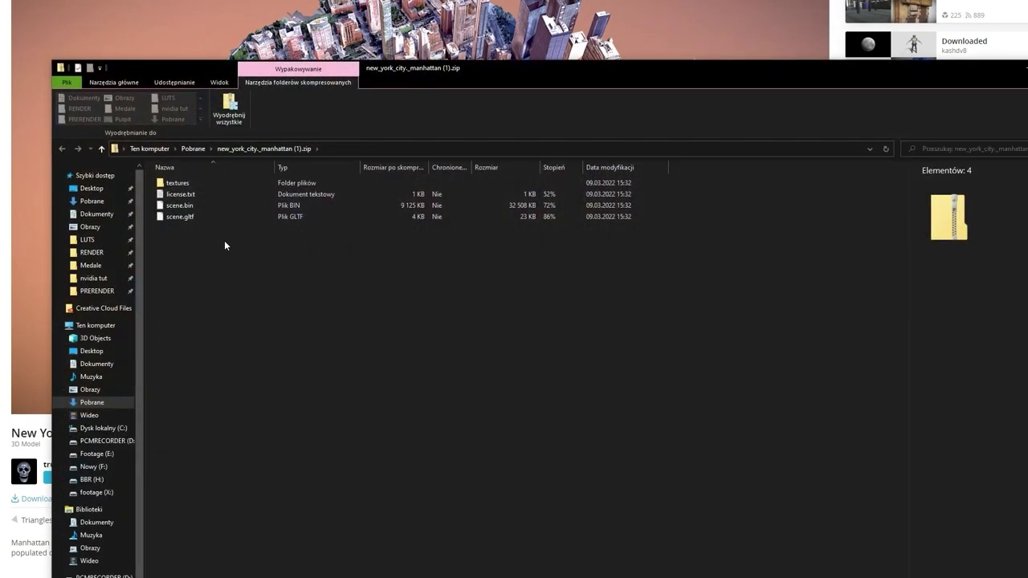
pyautogui.moveTo(225, 242); pyautogui.dragTo(197, 182)
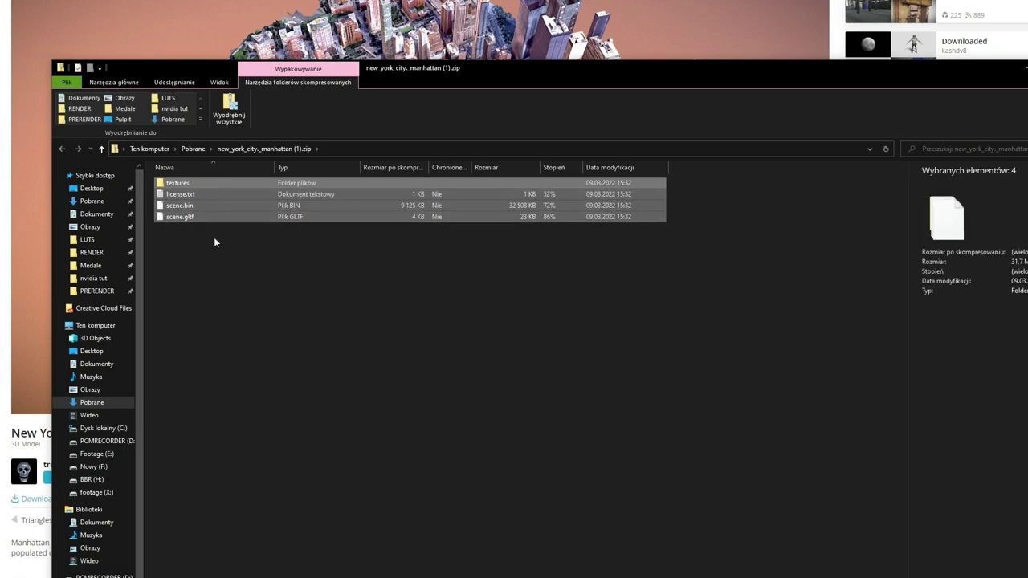
pyautogui.rightClick(194, 205)
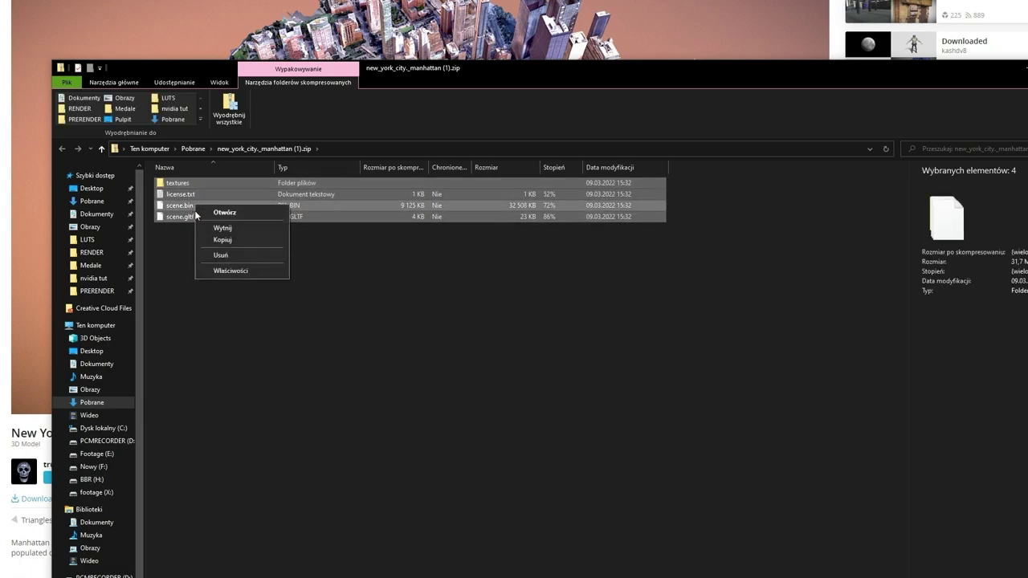
pyautogui.click(211, 240)
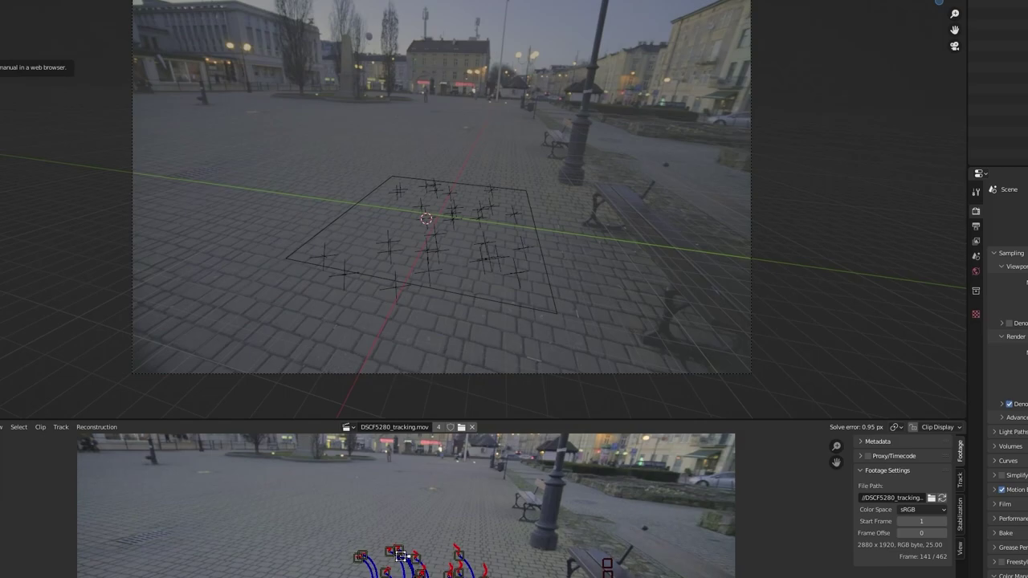
# Step: Switch to Blender and import scene.gltf from the Desktop's city model folder as glTF 2.0
pyautogui.moveTo(2, 66)
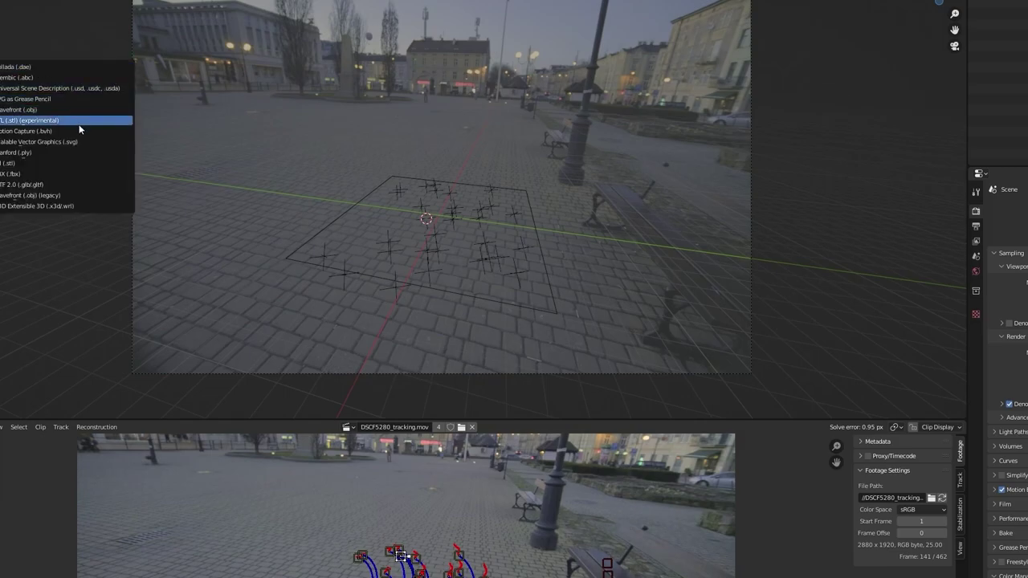
pyautogui.click(66, 185)
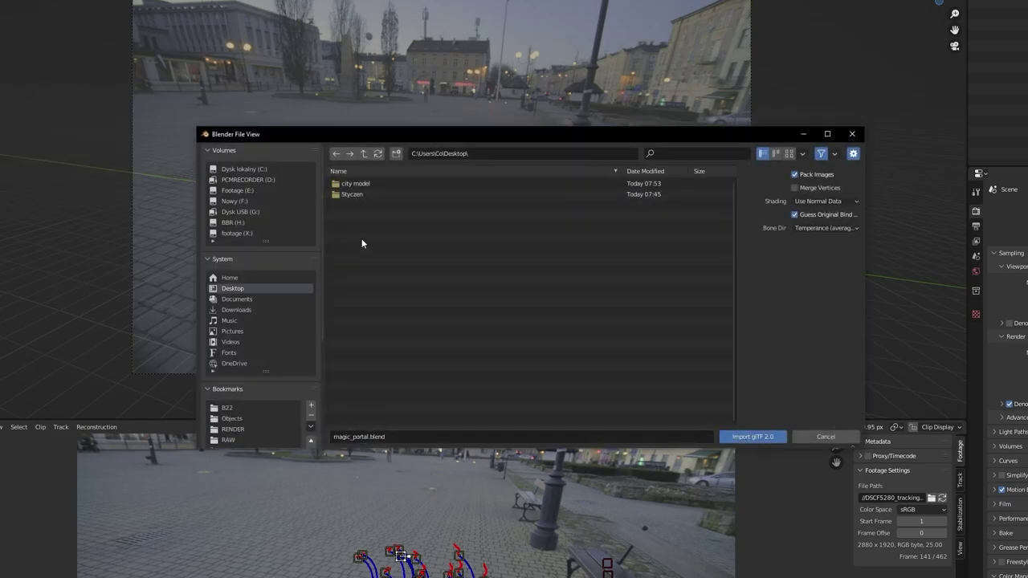
pyautogui.doubleClick(355, 184)
pyautogui.click(360, 194)
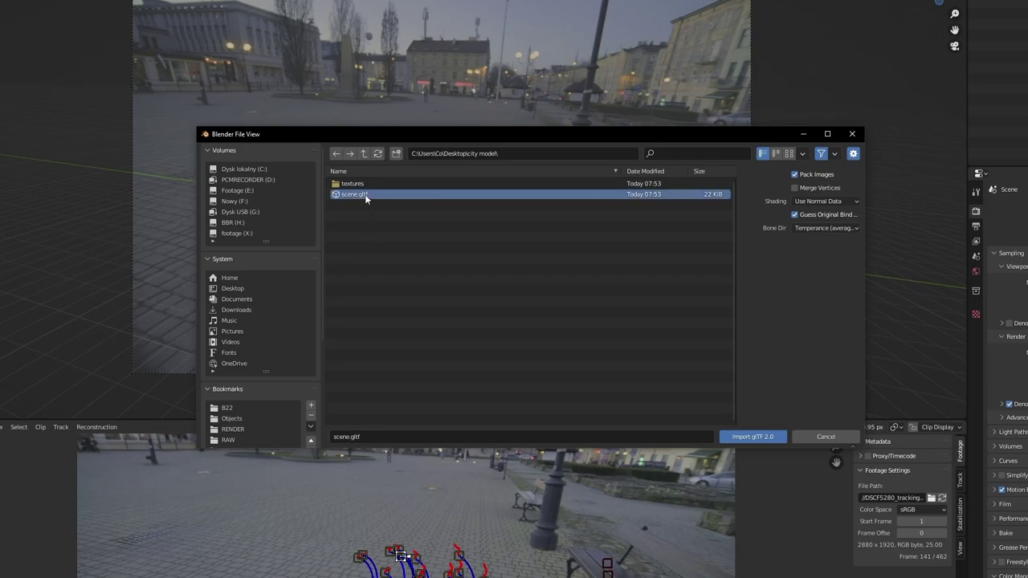
pyautogui.doubleClick(367, 193)
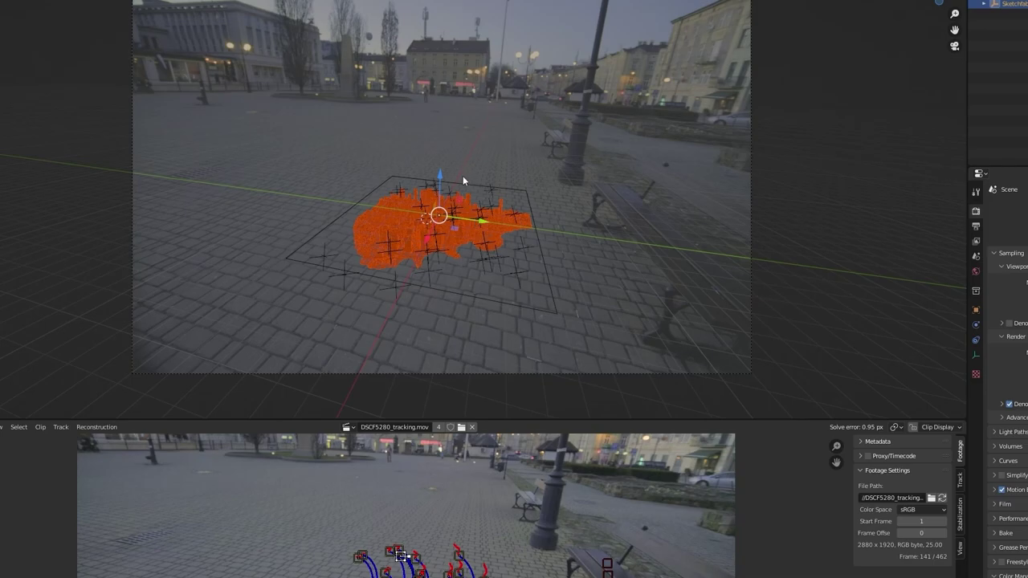
# Step: Scale the imported city model up well beyond the tracked ground plane and display it in solid shading
pyautogui.press('s')
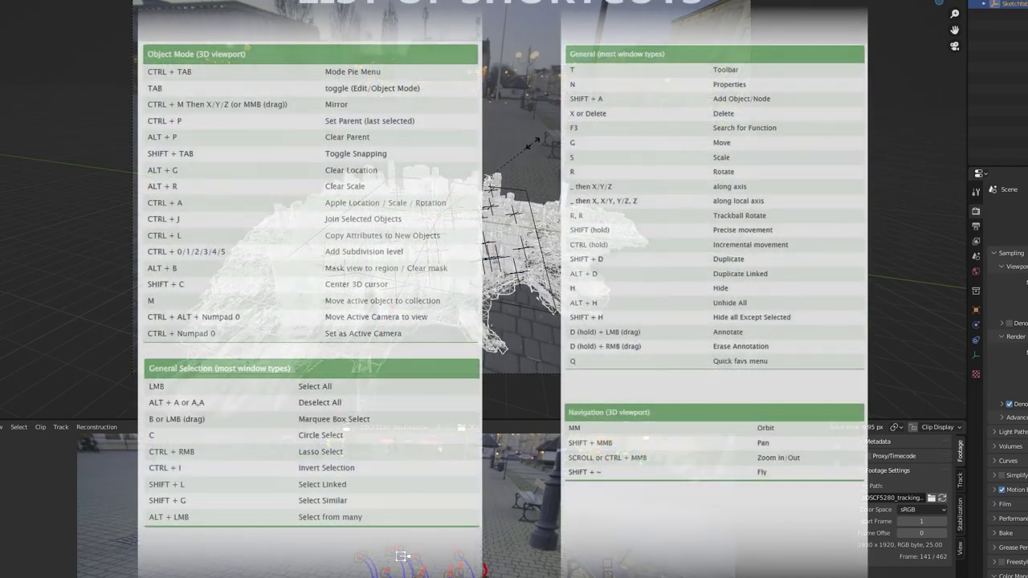
pyautogui.click(549, 129)
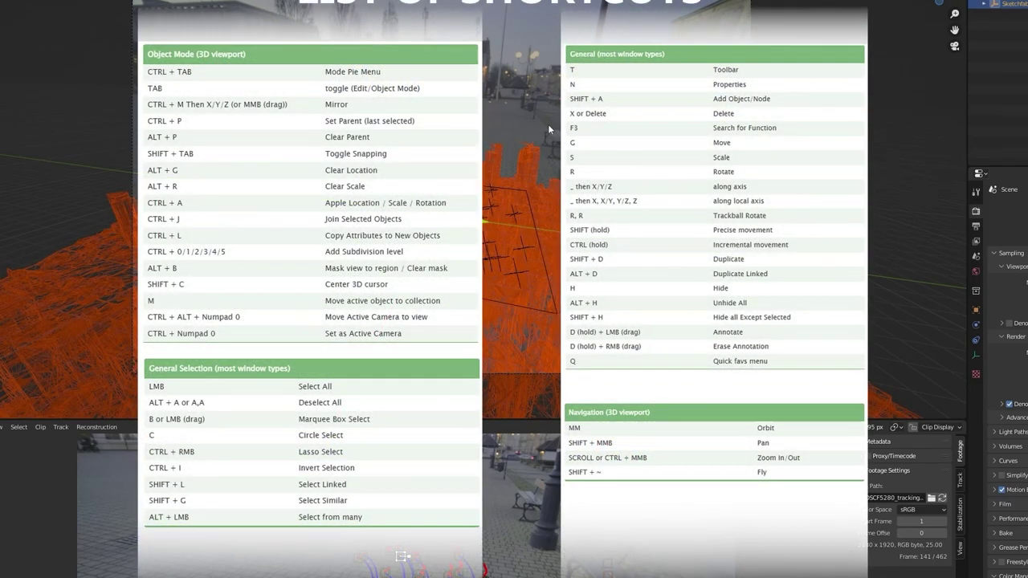
pyautogui.hotkey('shift', 'z')
pyautogui.moveTo(517, 159); pyautogui.dragTo(594, 151, button='middle')
pyautogui.scroll(-5, 566, 152)
pyautogui.scroll(-6, 515, 158)
pyautogui.scroll(8, 515, 158)
pyautogui.moveTo(515, 158)
pyautogui.mouseDown(button='middle')
pyautogui.moveTo(560, 170)
pyautogui.moveTo(509, 148)
pyautogui.mouseUp(button='middle')
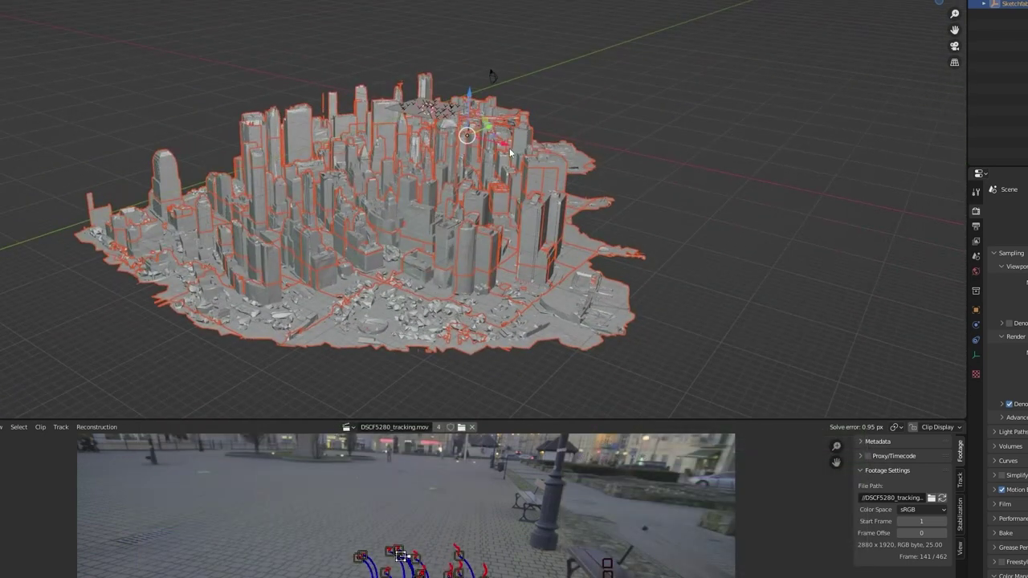
pyautogui.scroll(5, 509, 148)
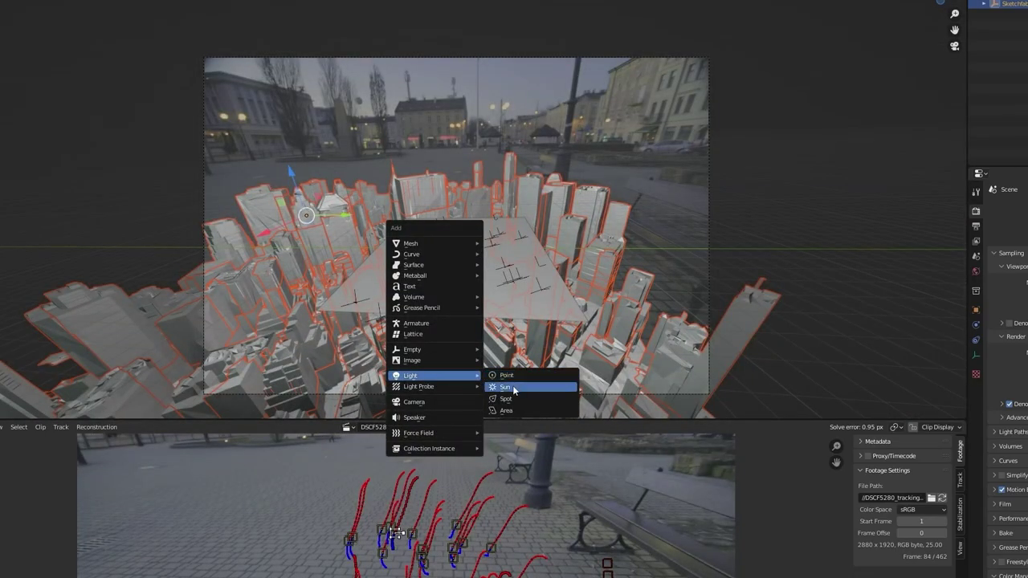
# Step: Add a sun light, raise it high above the city and tilt its direction
pyautogui.click(514, 388)
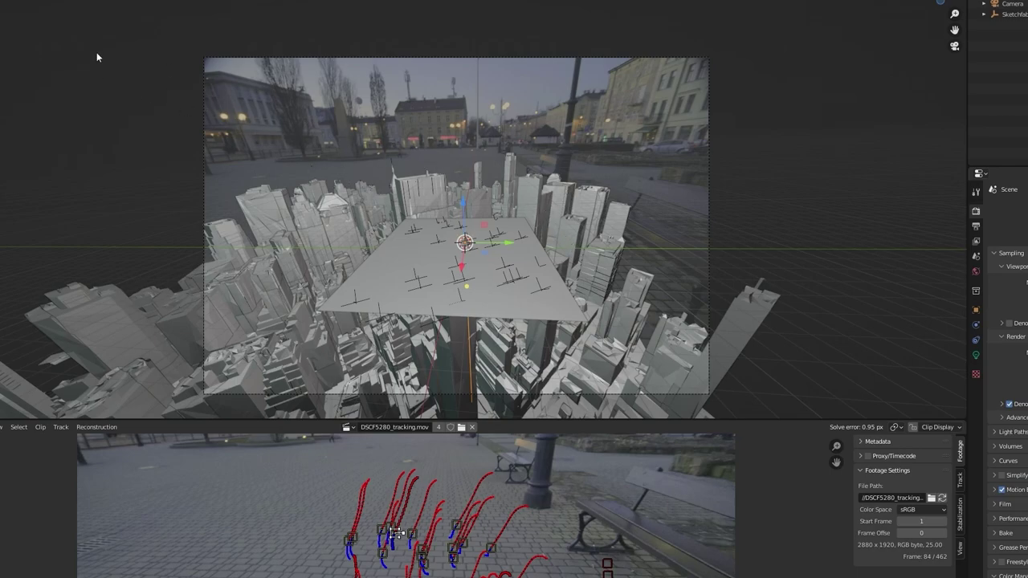
pyautogui.moveTo(476, 215); pyautogui.dragTo(480, 8)
pyautogui.press('r')
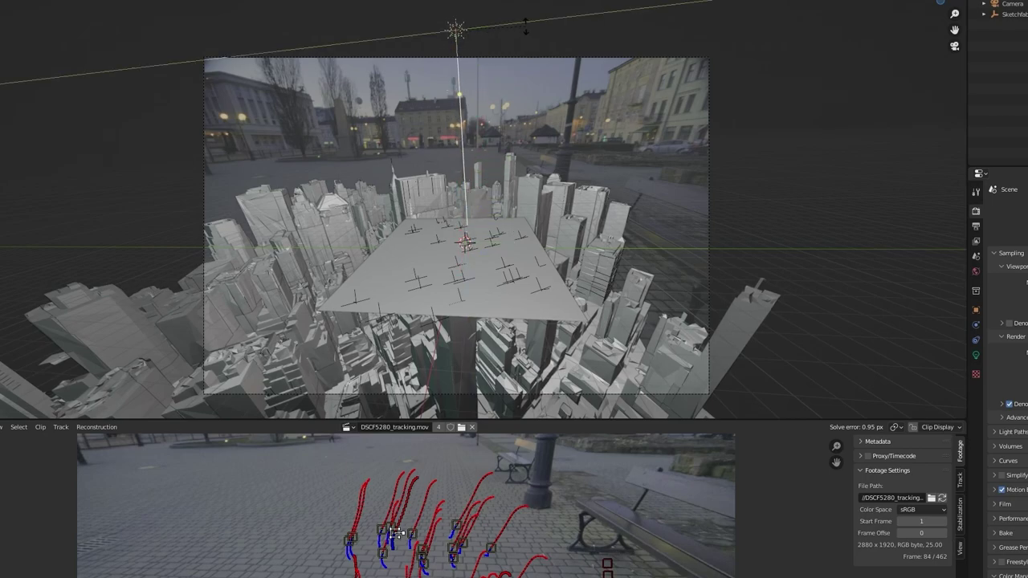
pyautogui.click(498, 41)
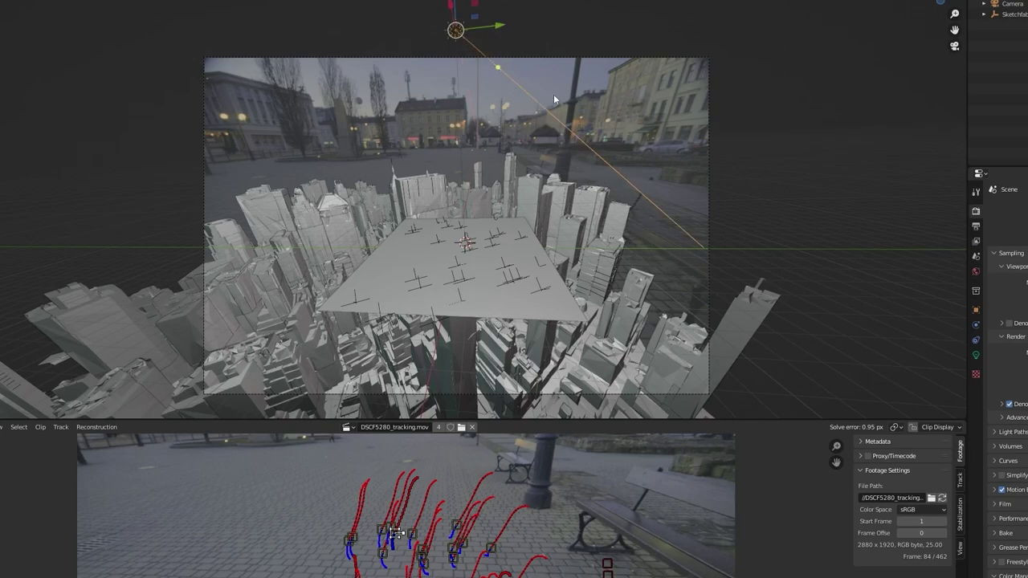
# Step: Move the sun to the far left side of the city, angle it toward the buildings and preview the lighting
pyautogui.press('r')
pyautogui.click(596, 34)
pyautogui.moveTo(492, 28); pyautogui.dragTo(57, 83)
pyautogui.moveTo(3, 58); pyautogui.dragTo(12, 2)
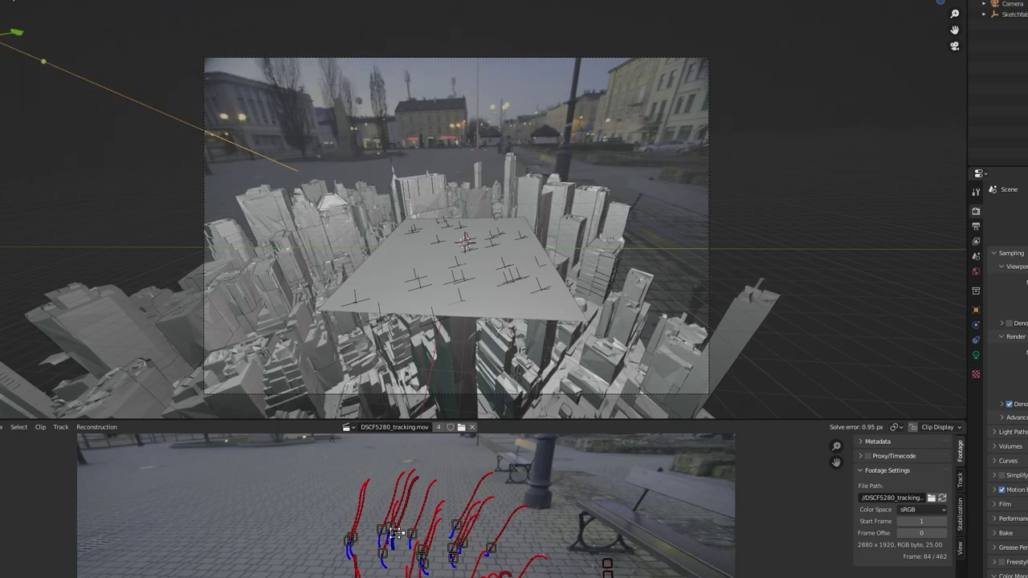
pyautogui.press('r')
pyautogui.click(403, 100)
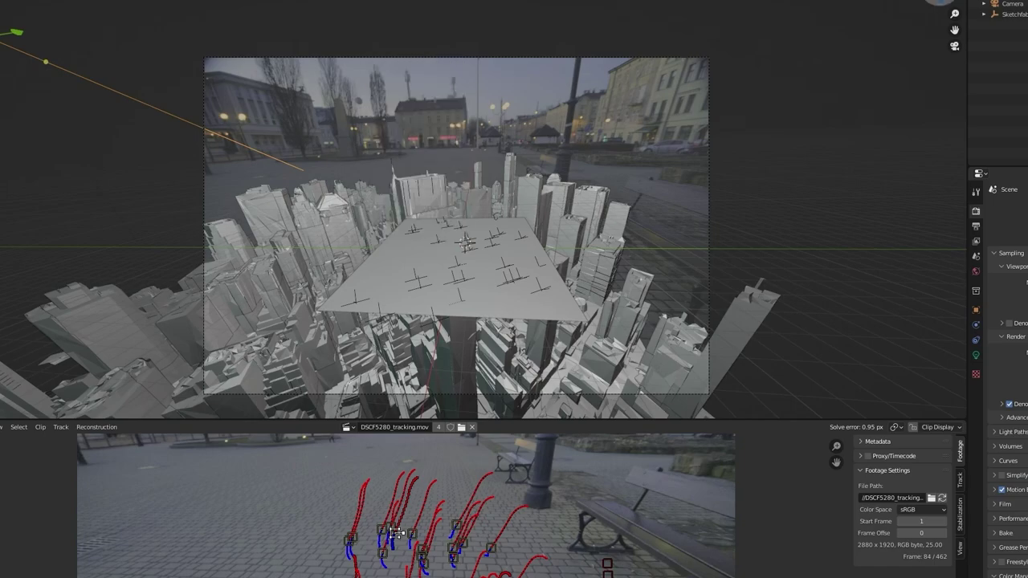
pyautogui.press('z')
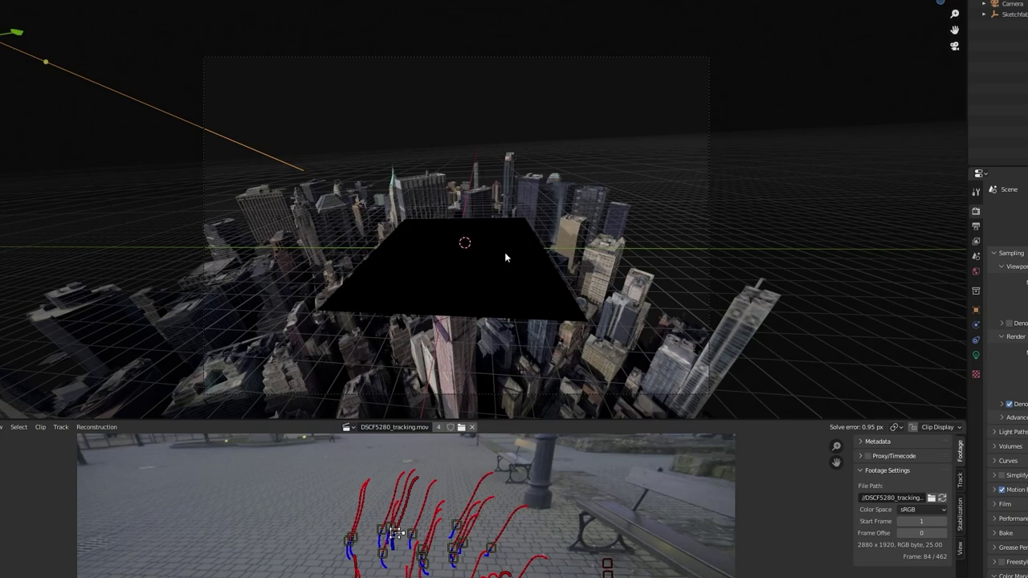
pyautogui.press('z')
# Step: Add a circle mesh at the middle of the tracked ground area and delete the ground plane
pyautogui.hotkey('shift', 'a')
pyautogui.moveTo(463, 268)
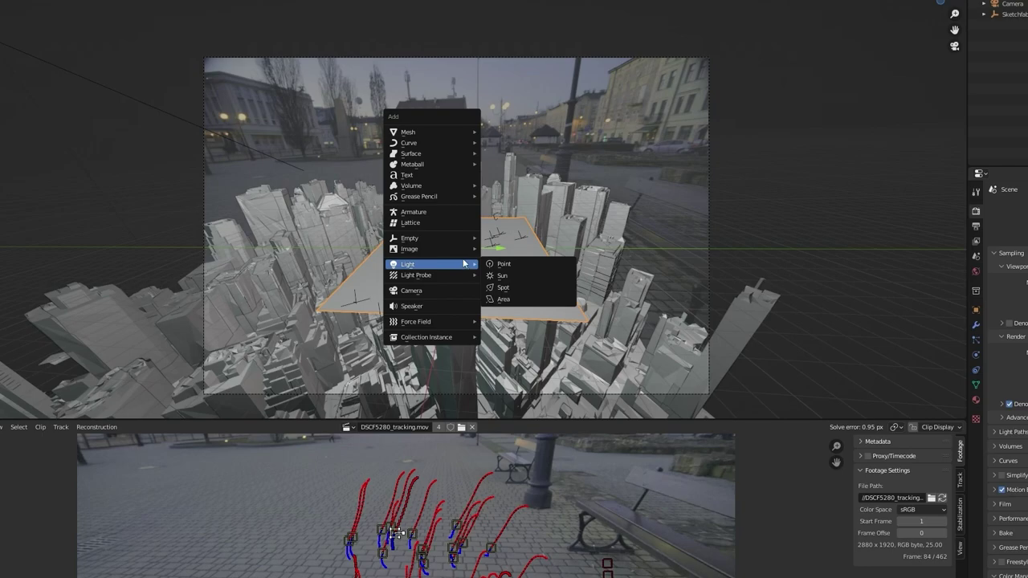
pyautogui.moveTo(468, 133)
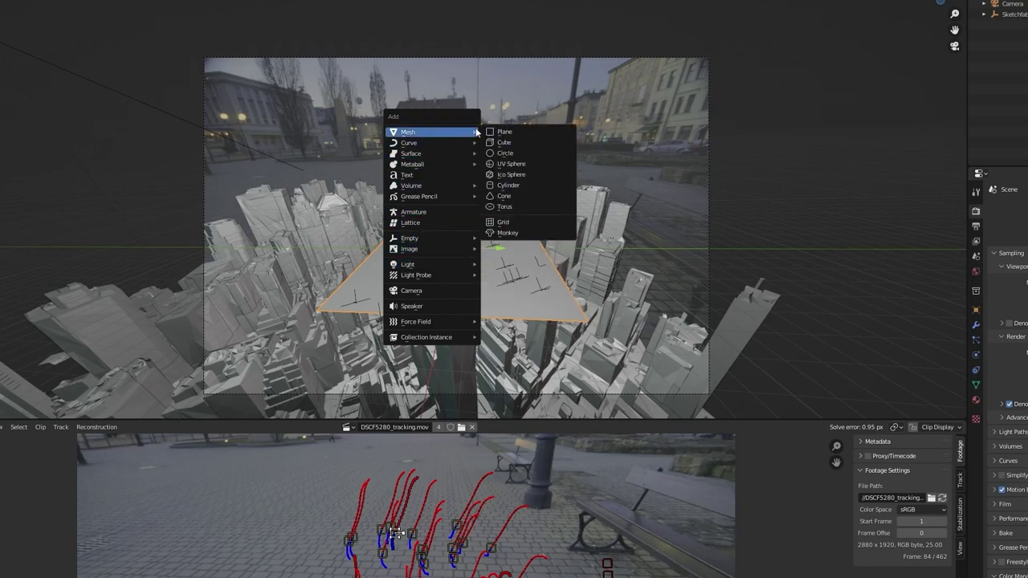
pyautogui.click(514, 154)
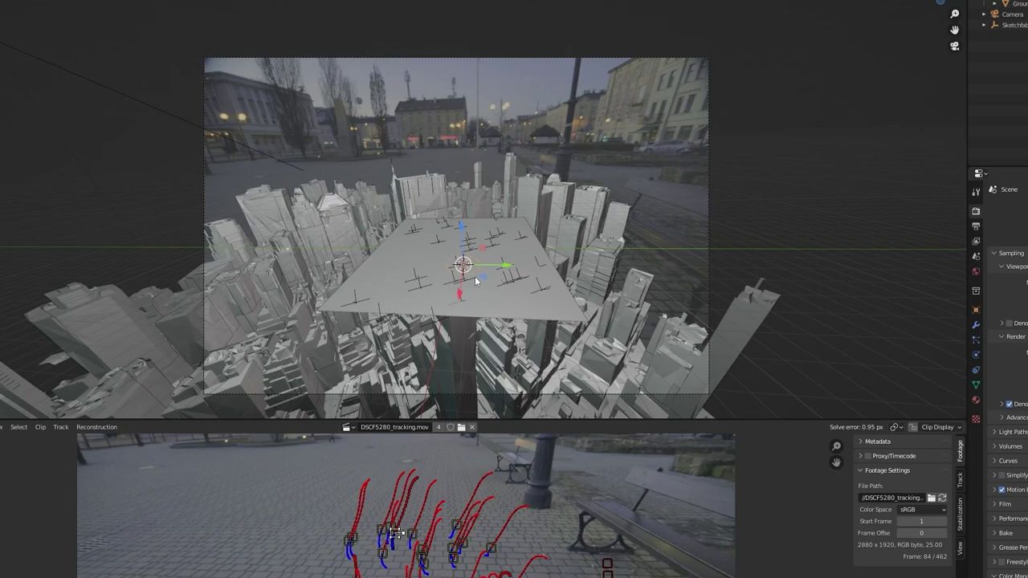
pyautogui.click(514, 308)
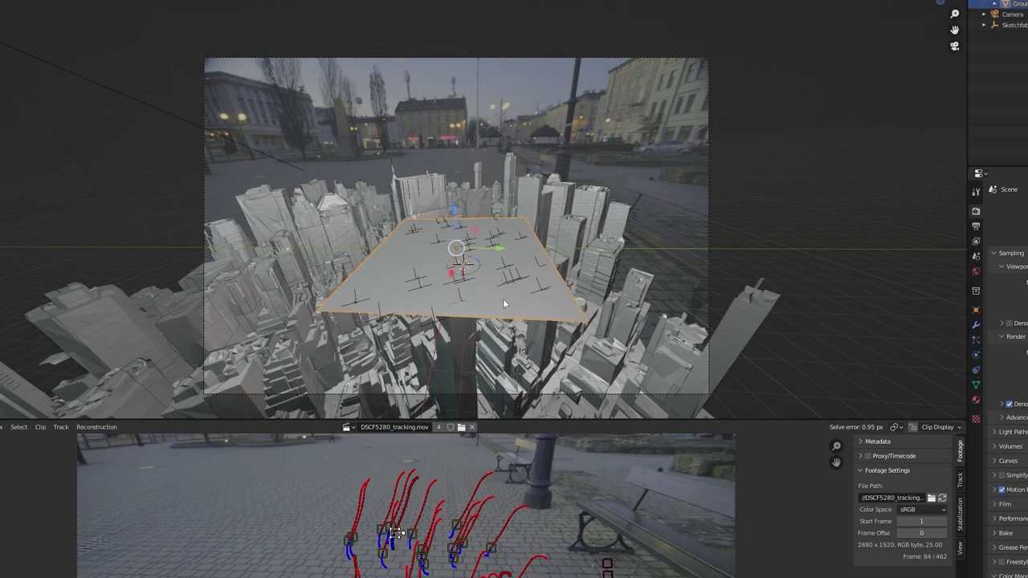
pyautogui.press('Delete')
pyautogui.click(475, 273)
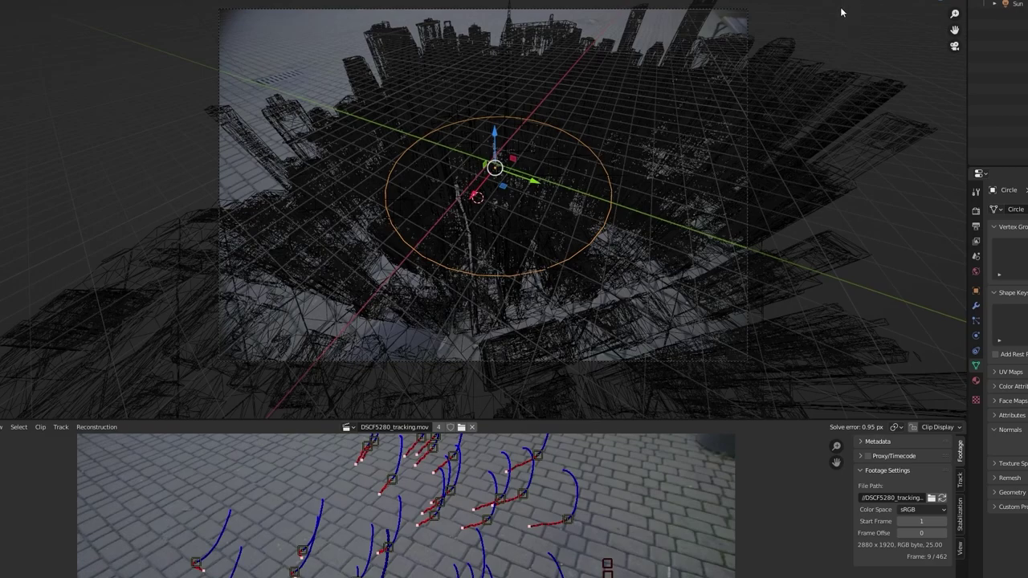
# Step: Select the whole CITY hierarchy with a building mesh as the active object and join the meshes into one
pyautogui.press('Tab')
pyautogui.click(1020, 4)
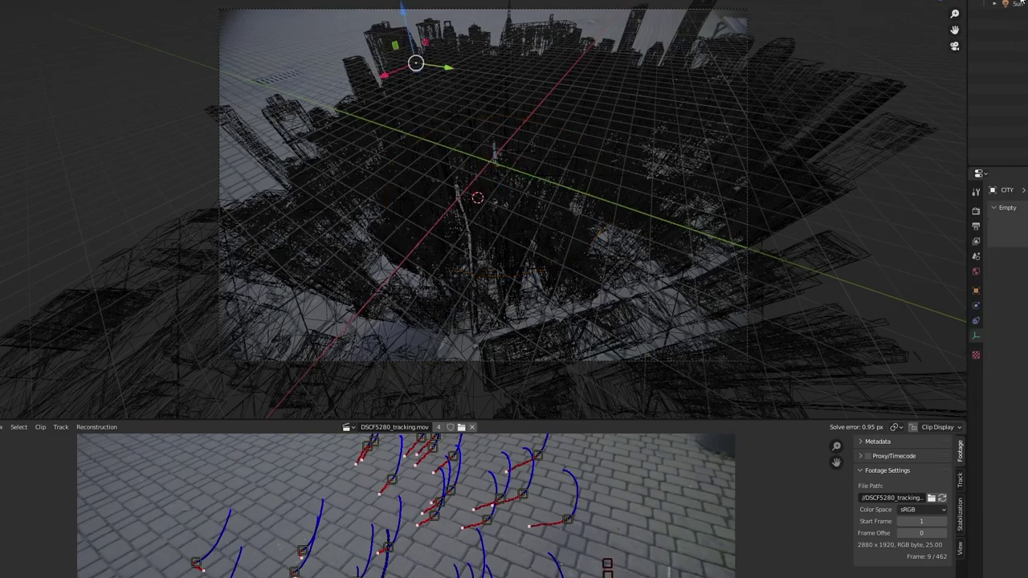
pyautogui.rightClick(1022, 3)
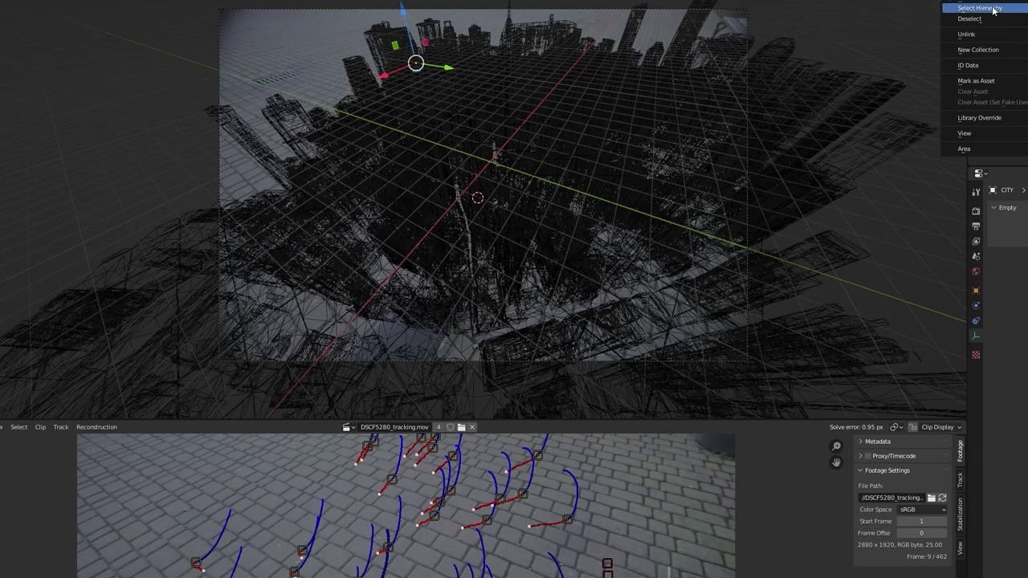
pyautogui.click(996, 9)
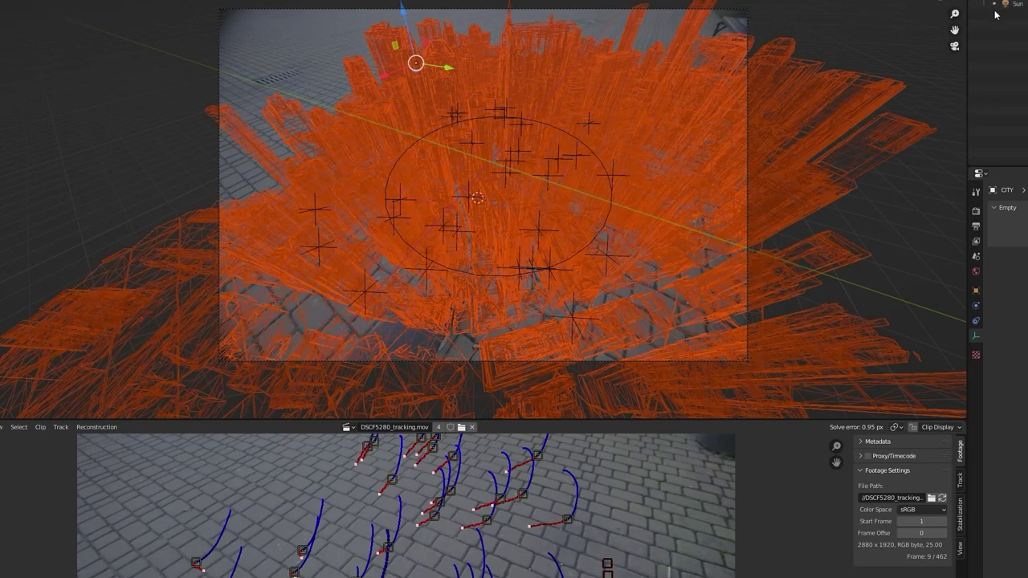
pyautogui.keyDown('shift'); pyautogui.click(826, 86); pyautogui.keyUp('shift')
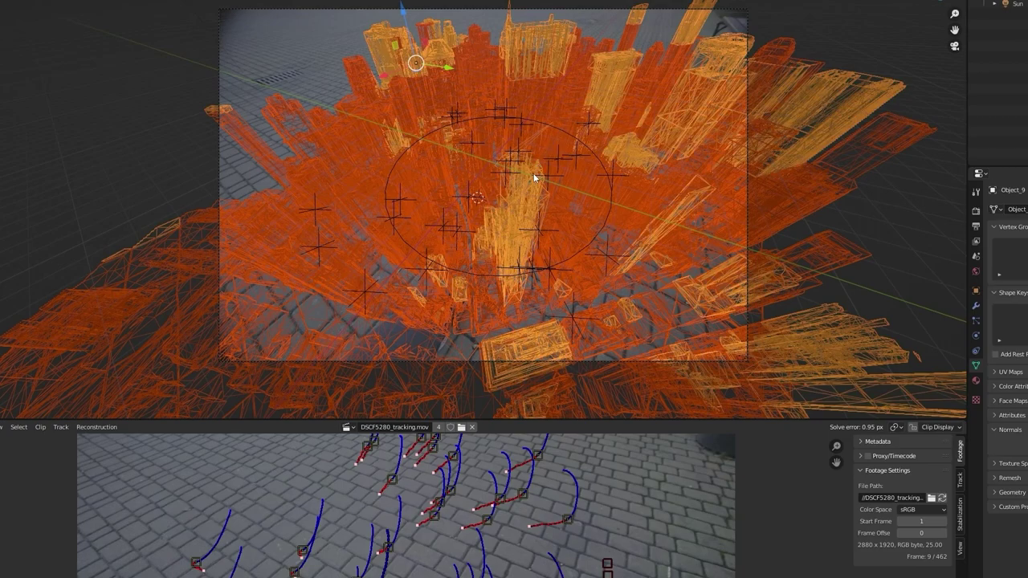
pyautogui.hotkey('ctrl', 'j')
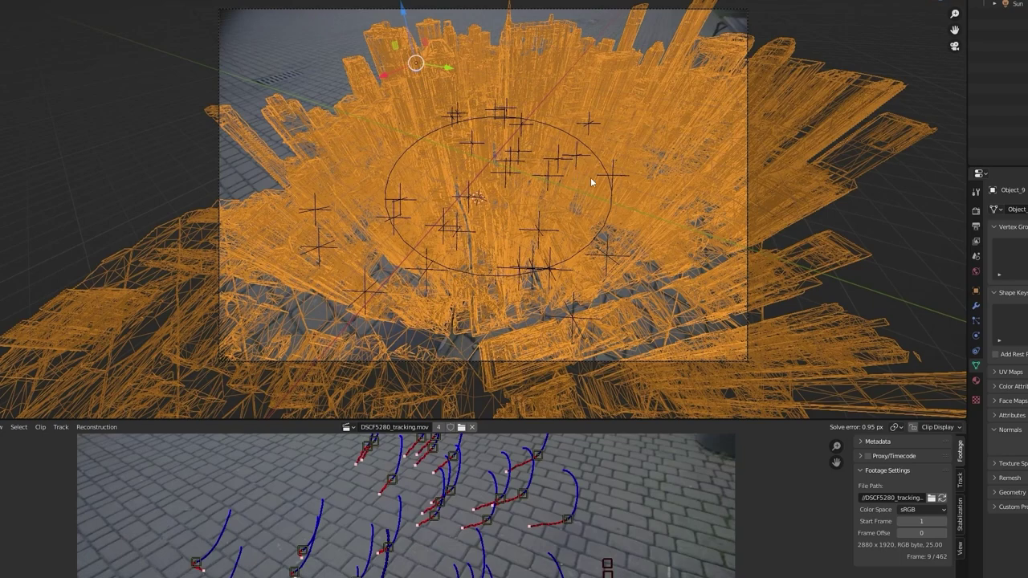
# Step: Clear the joined city mesh's parent while keeping its transformation
pyautogui.click(994, 1)
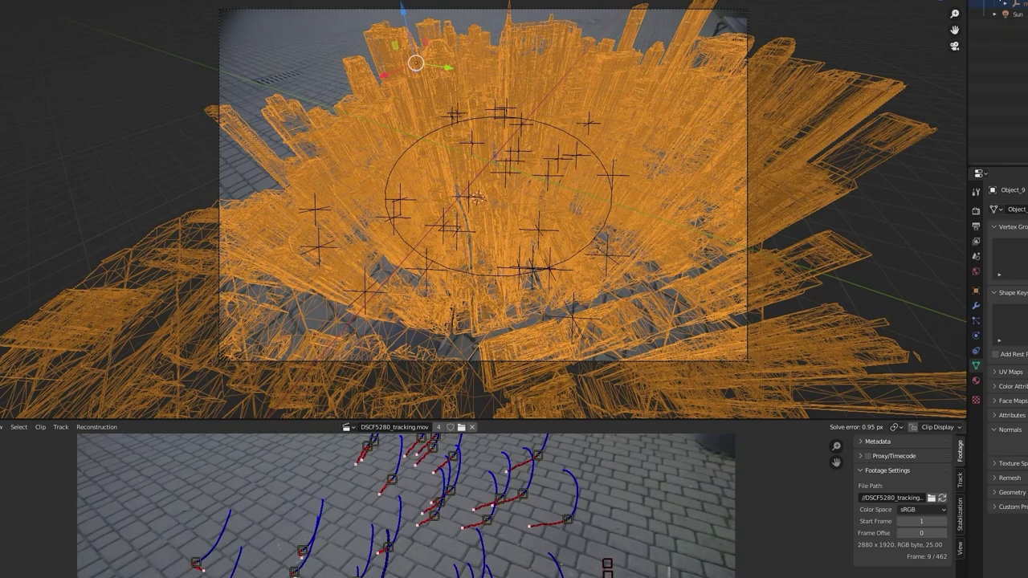
pyautogui.scroll(-1, 996, 8)
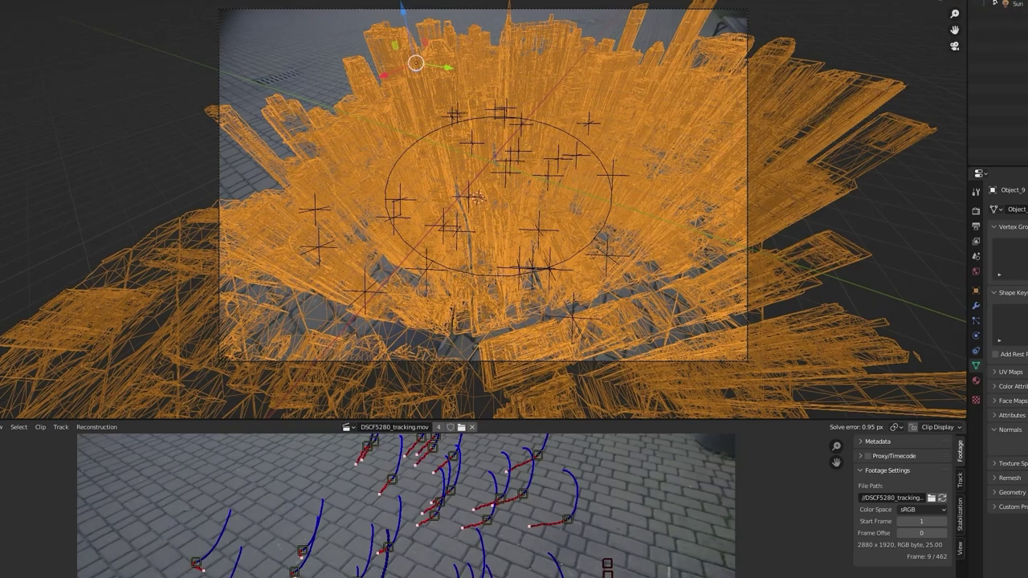
pyautogui.click(27, 1)
pyautogui.moveTo(73, 93)
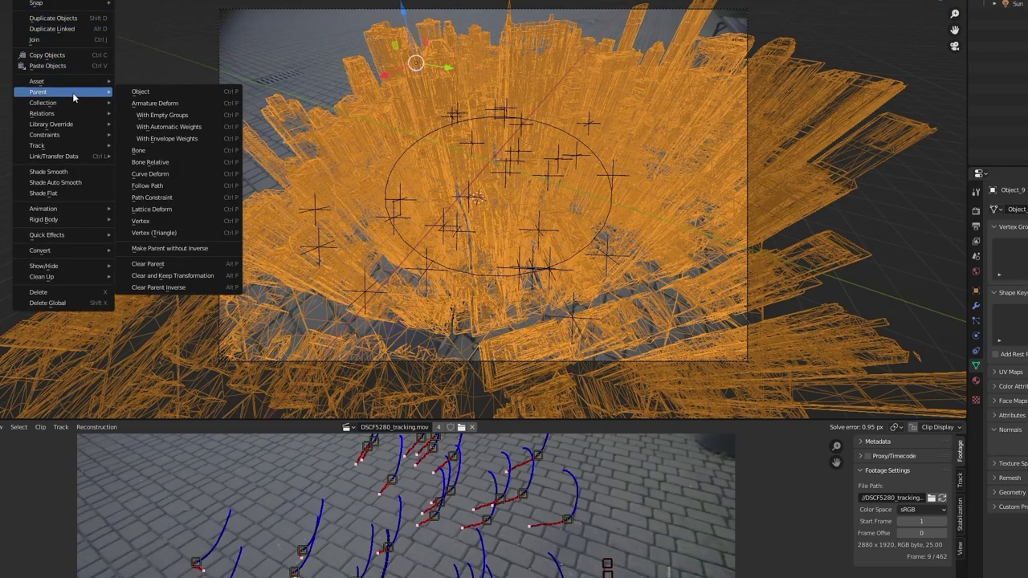
pyautogui.click(181, 274)
# Step: Deselect everything and delete the leftover parent empties of the city model
pyautogui.hotkey('alt', 'a')
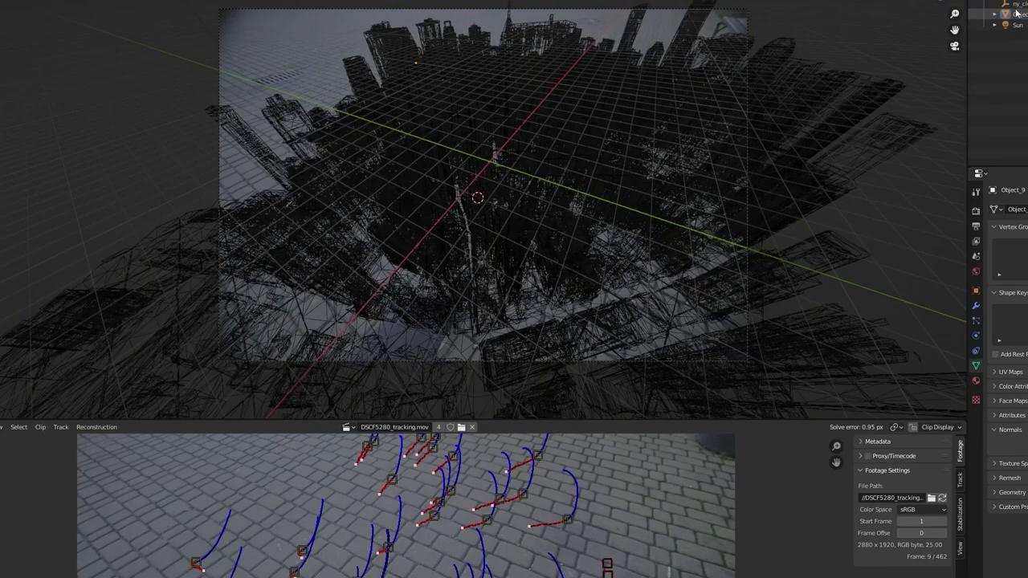
pyautogui.click(1018, 4)
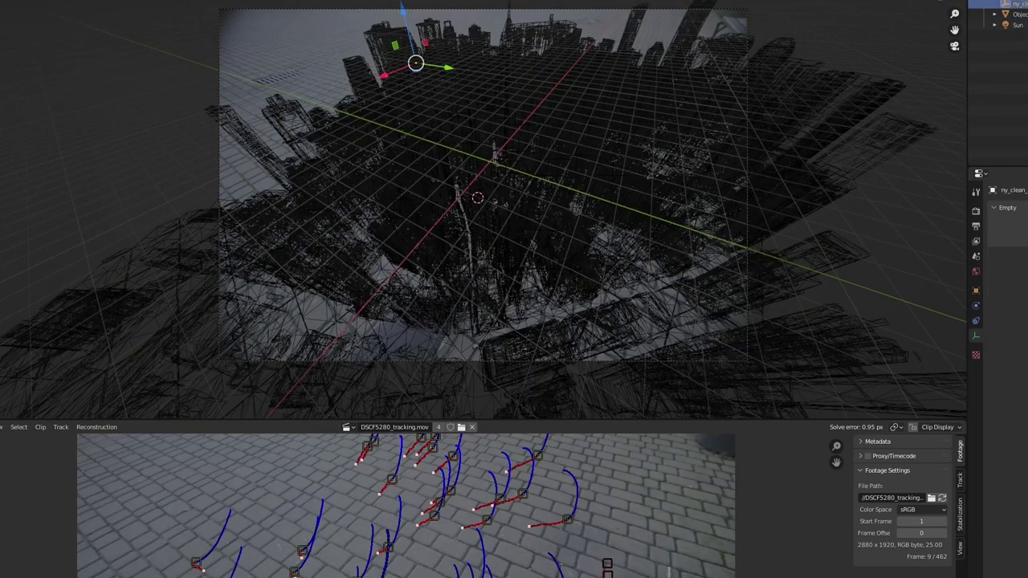
pyautogui.press('Delete')
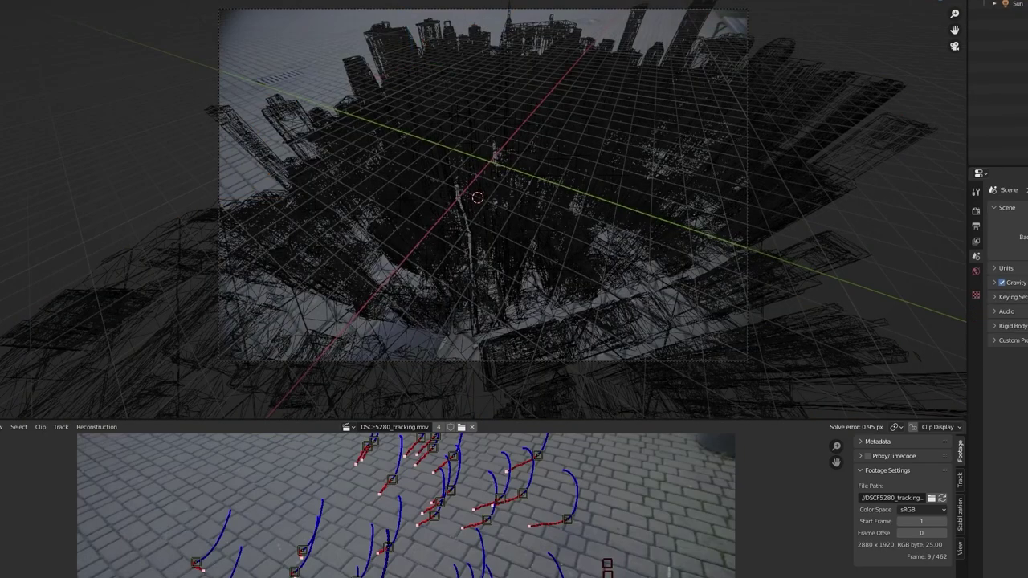
# Step: Rename the joined city mesh to "city" and hide it in the viewport
pyautogui.click(1024, 3)
pyautogui.rightClick(1023, 2)
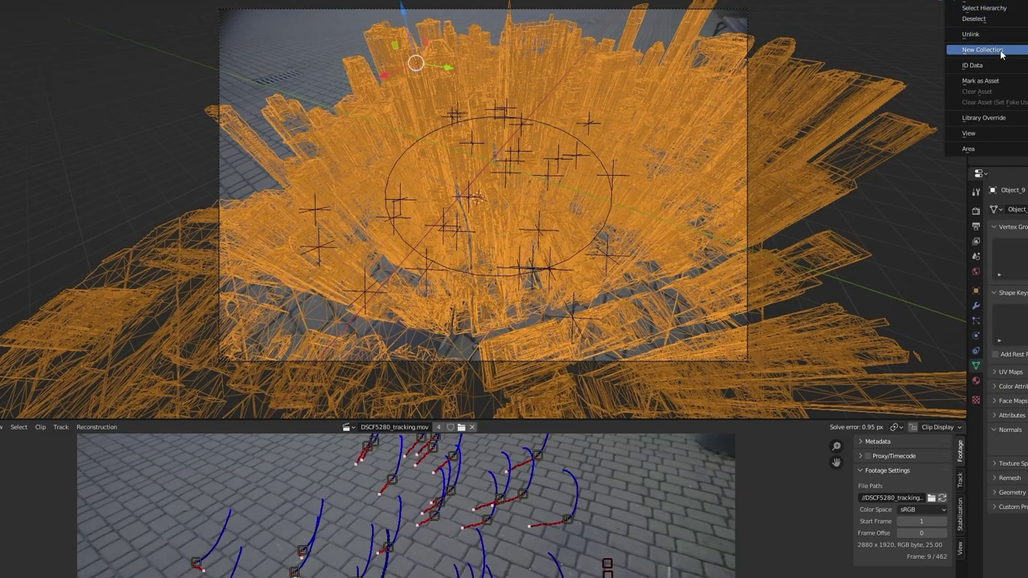
pyautogui.press('Escape')
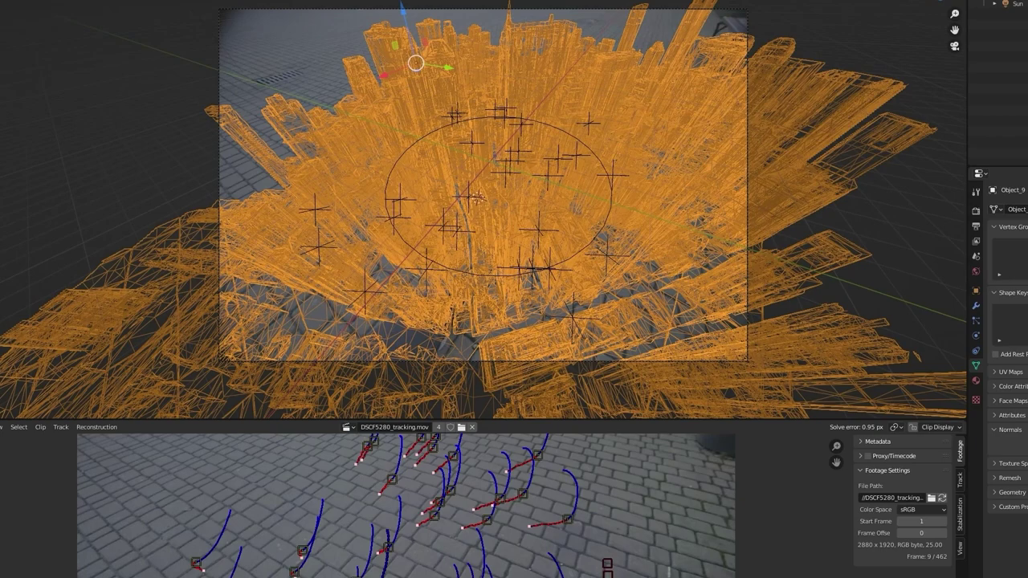
pyautogui.press('Return')
pyautogui.press('h')
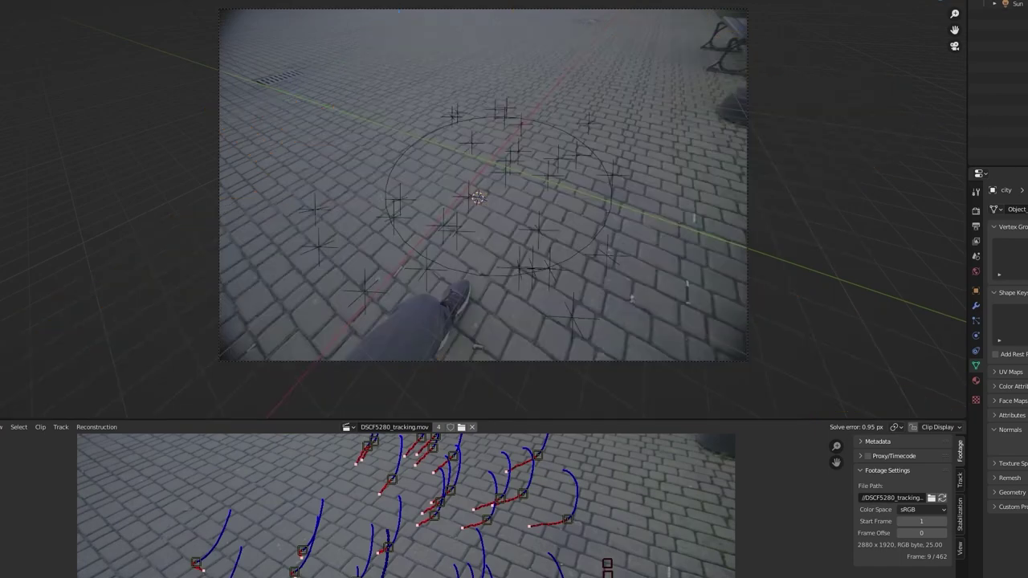
# Step: Play the footage to a wider view of the square and extrude the circle's edge outward into a large ground surface around the hole
pyautogui.click(489, 277)
pyautogui.press('Tab')
pyautogui.moveTo(472, 201); pyautogui.dragTo(474, 200)
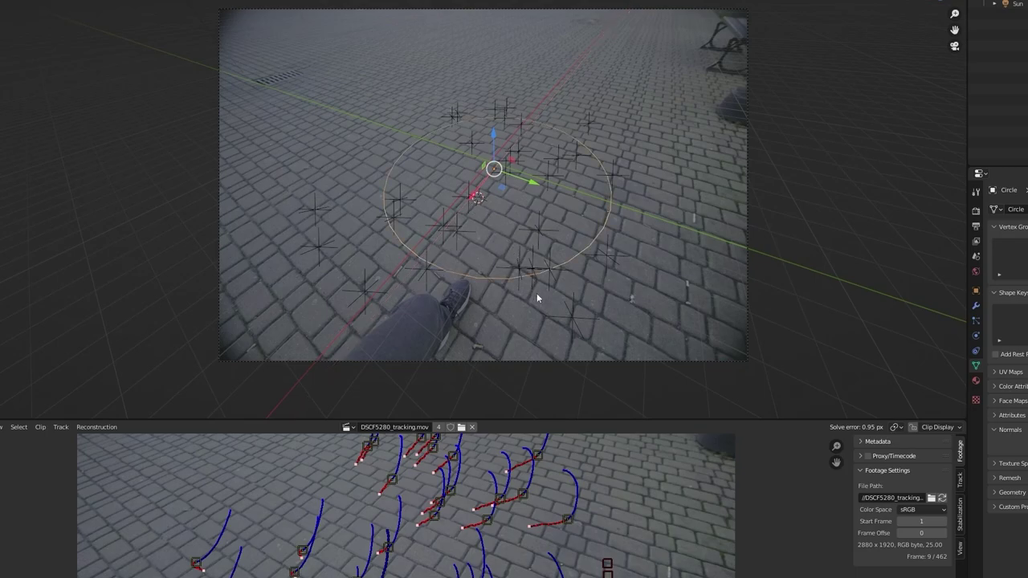
pyautogui.press('space')
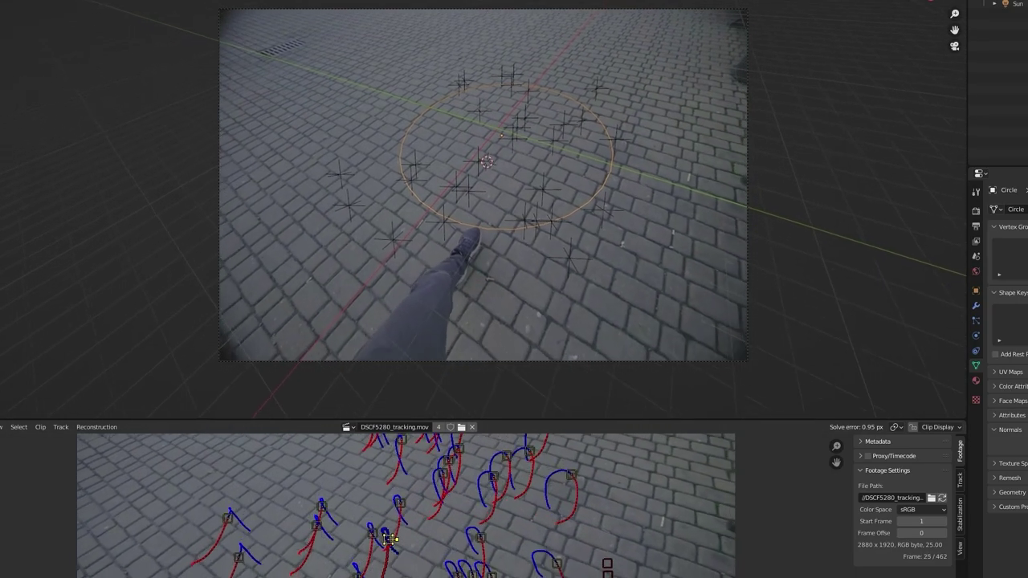
pyautogui.press('space')
pyautogui.moveTo(482, 162); pyautogui.dragTo(485, 157)
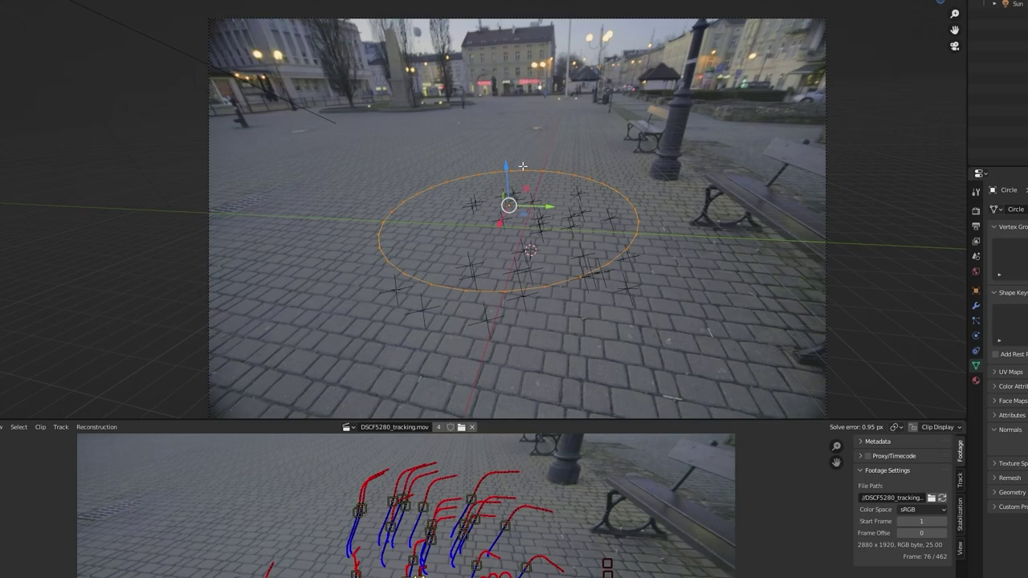
pyautogui.press('Tab')
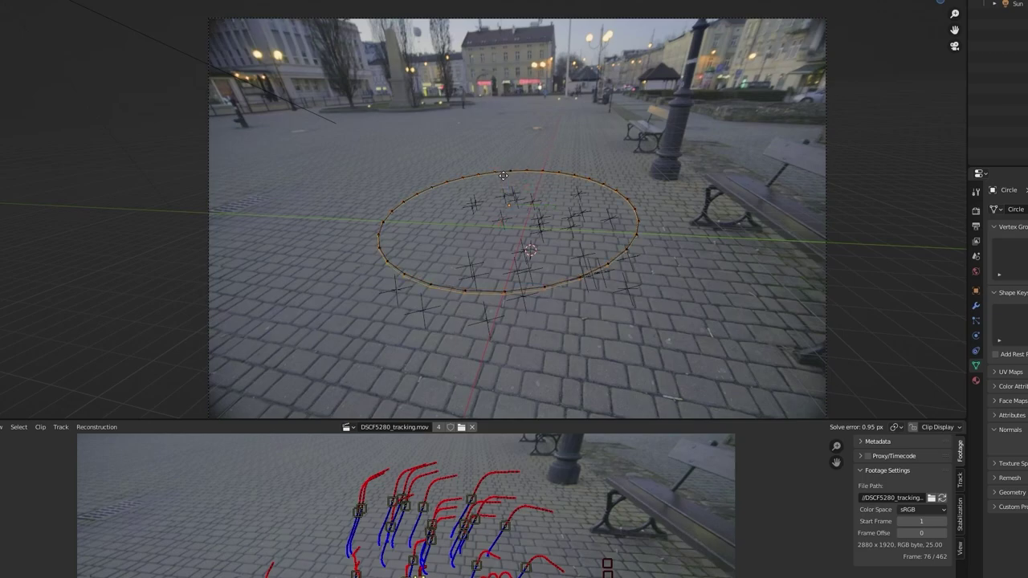
pyautogui.press('e')
pyautogui.press('s')
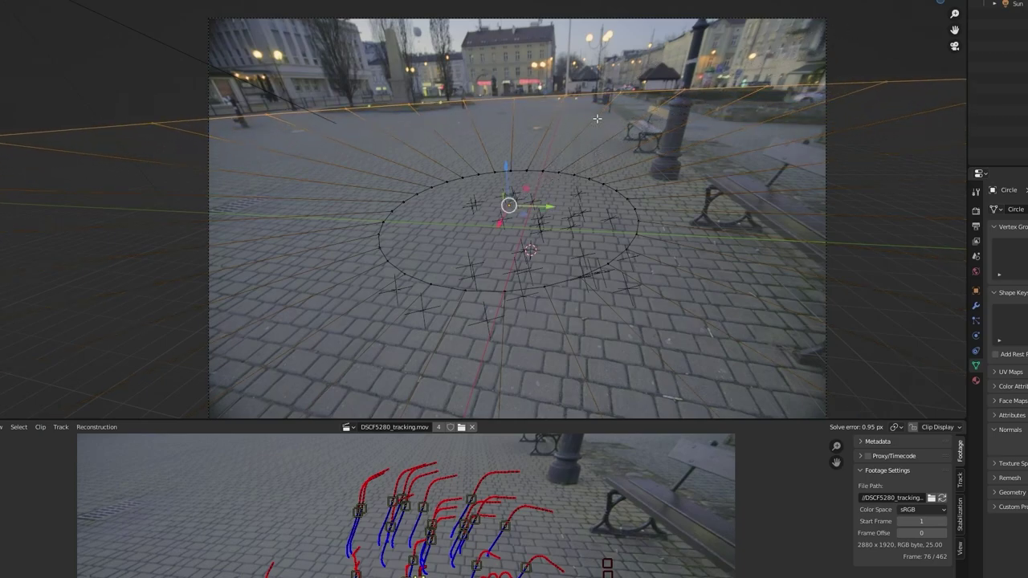
pyautogui.click(713, 49)
pyautogui.press('Tab')
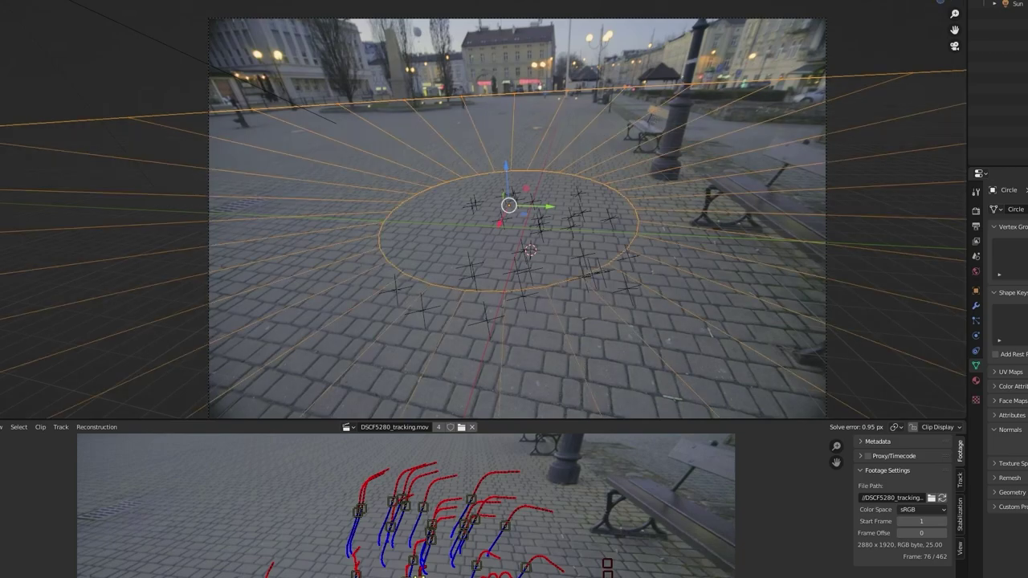
# Step: Switch the viewport to rendered shading and make the film background transparent
pyautogui.click(948, 1)
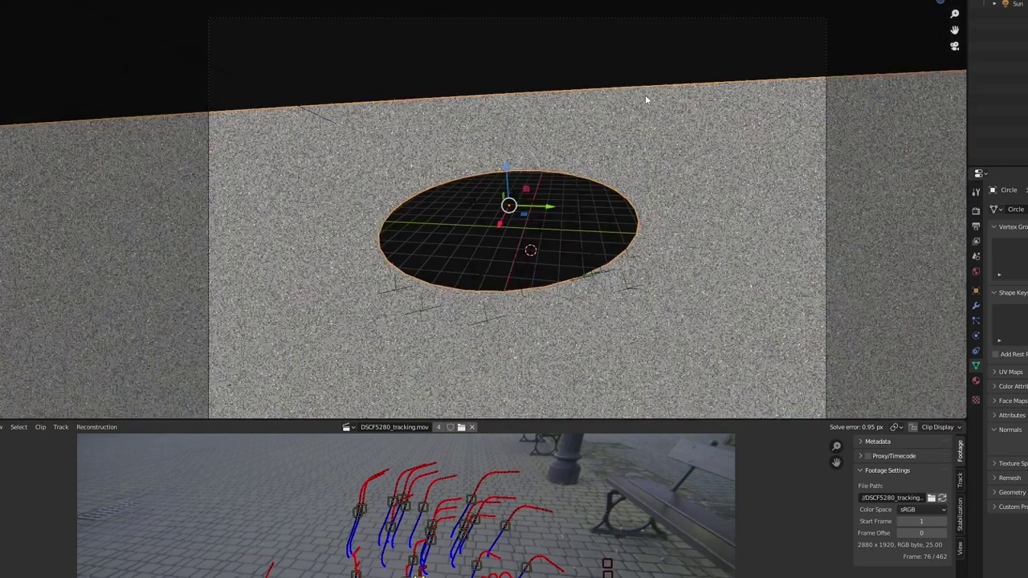
pyautogui.click(976, 212)
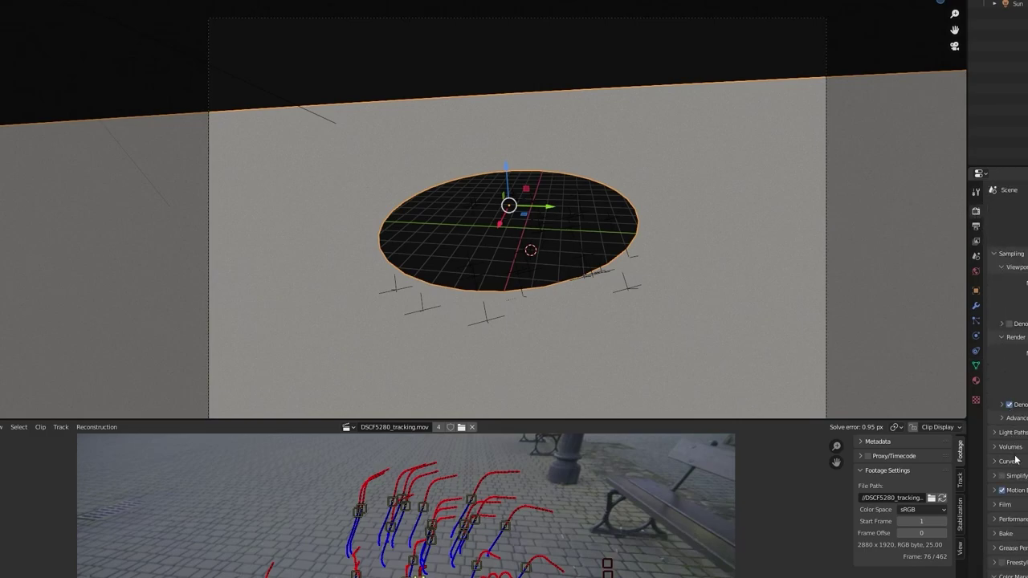
pyautogui.click(1004, 504)
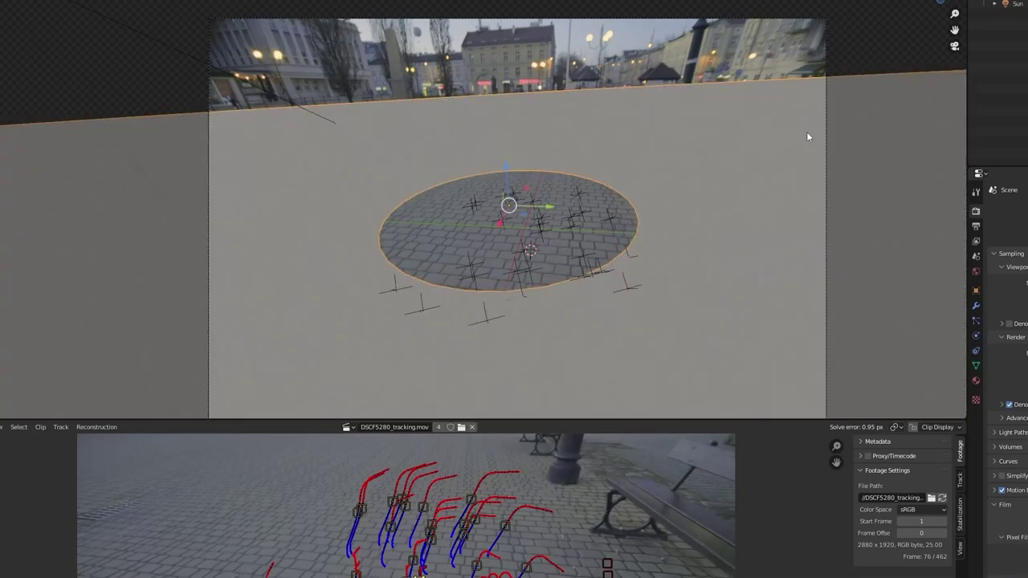
# Step: Set the extruded circle object to act as a holdout and unhide the city mesh
pyautogui.click(977, 292)
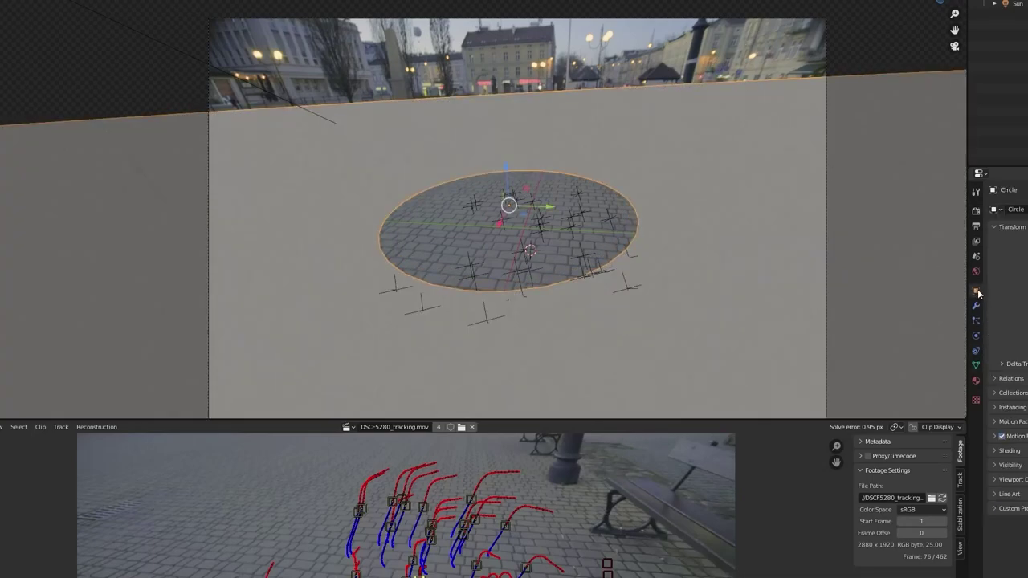
pyautogui.click(995, 467)
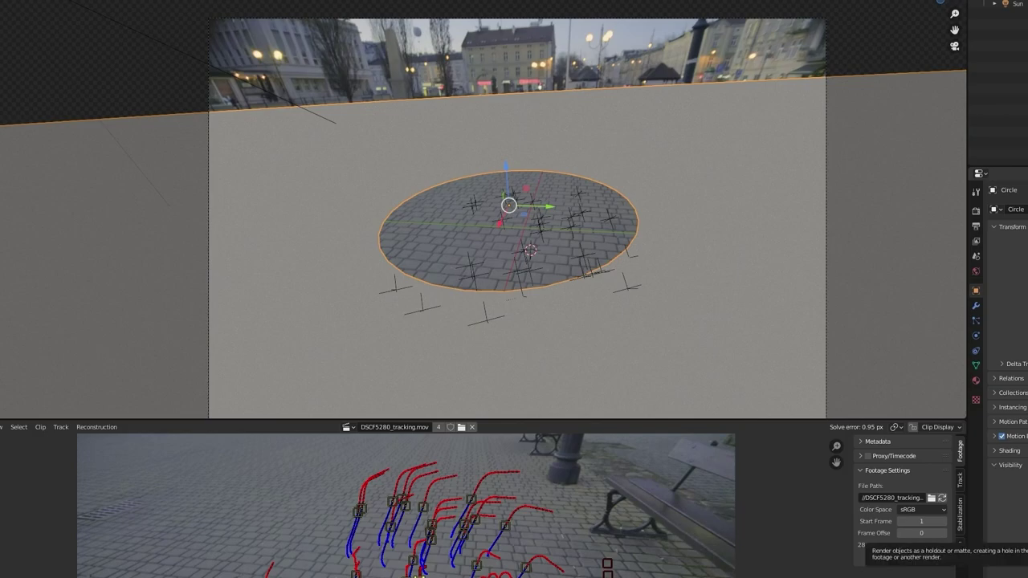
pyautogui.click(1027, 520)
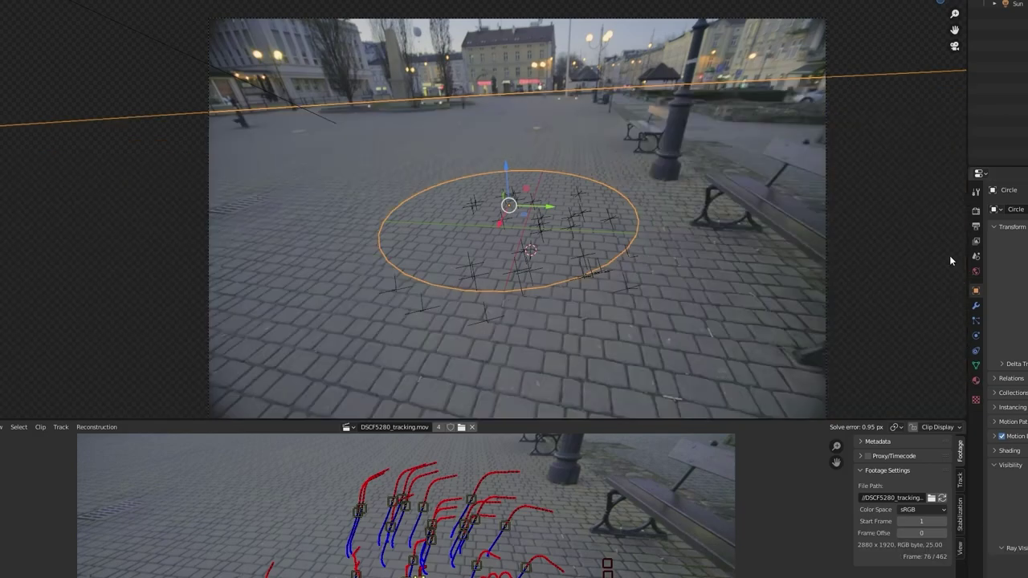
pyautogui.click(1026, 3)
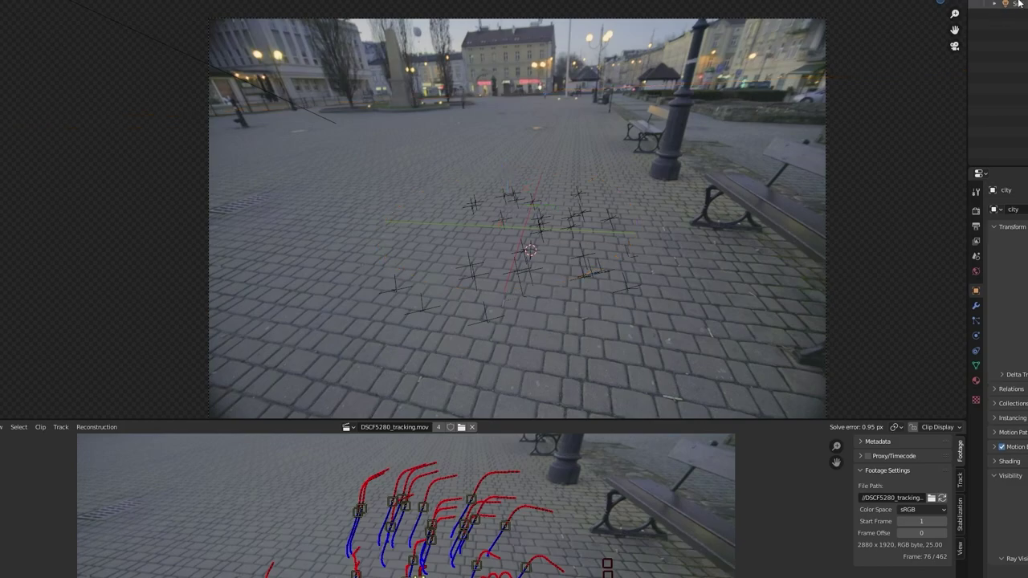
pyautogui.hotkey('ctrl', 'z')
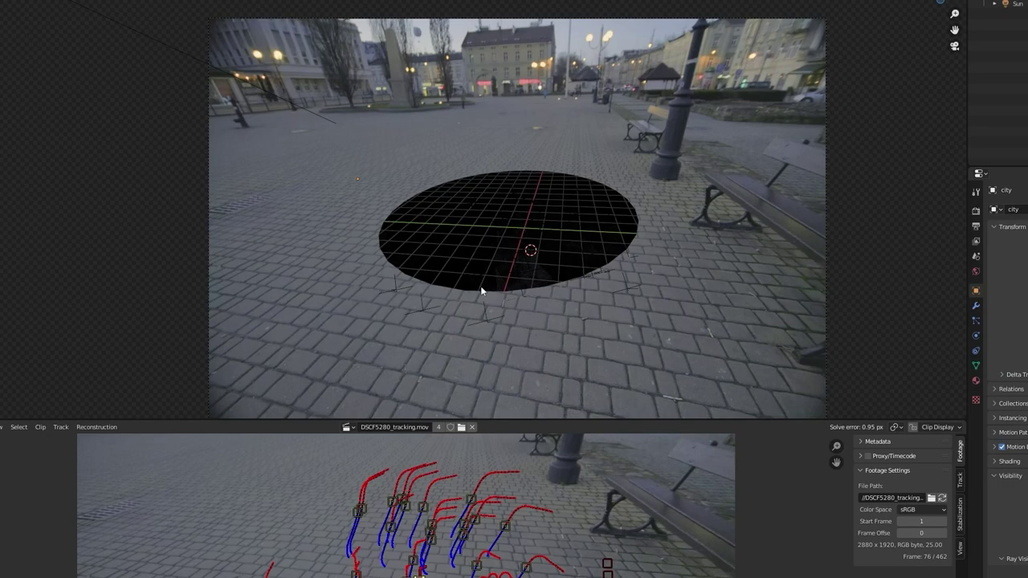
# Step: Add a point light with the 3D cursor placed inside the circular hole and raise the light along Z
pyautogui.keyDown('shift'); pyautogui.rightClick(453, 228); pyautogui.keyUp('shift')
pyautogui.hotkey('shift', 'a')
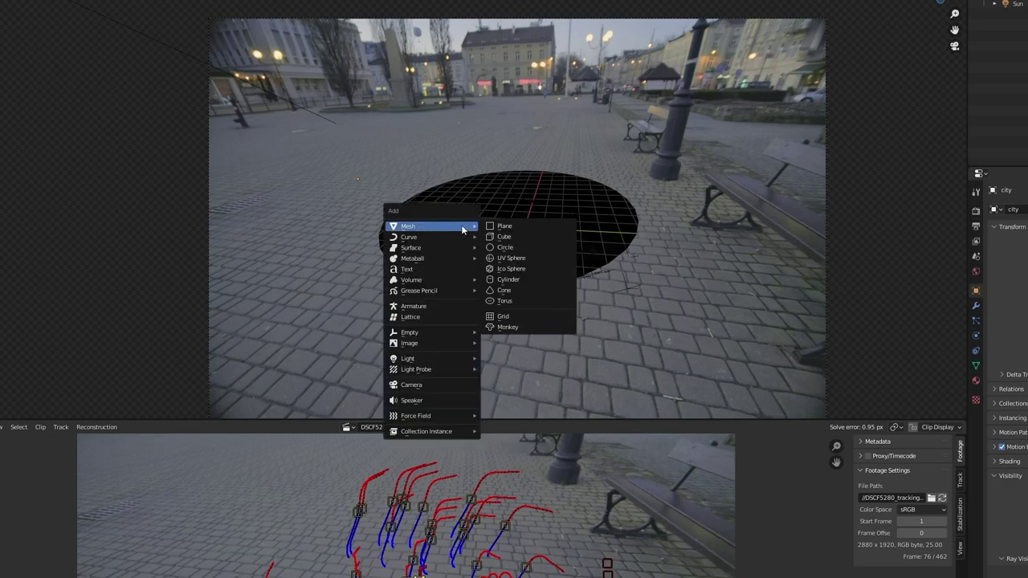
pyautogui.moveTo(444, 356)
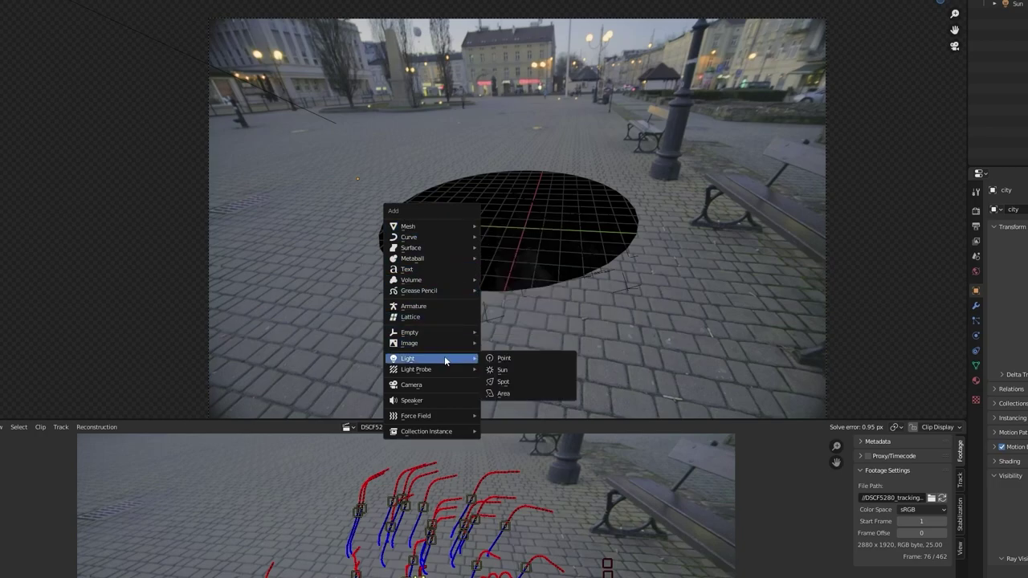
pyautogui.click(508, 357)
pyautogui.press('g')
pyautogui.press('z')
pyautogui.click(649, 147)
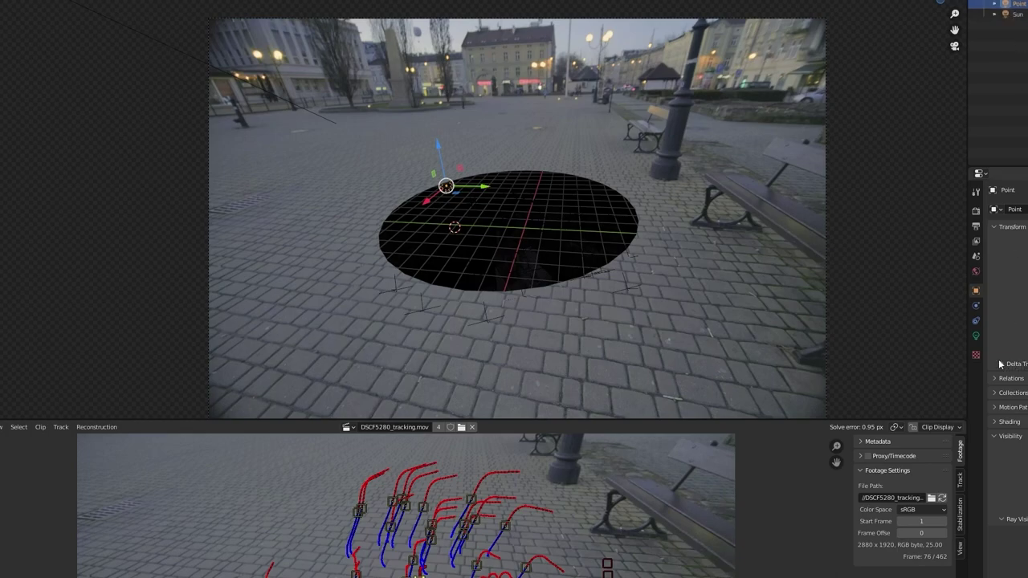
# Step: Increase the point light's power and move it higher and across to the right-hand side of the hole to light the buildings
pyautogui.click(976, 336)
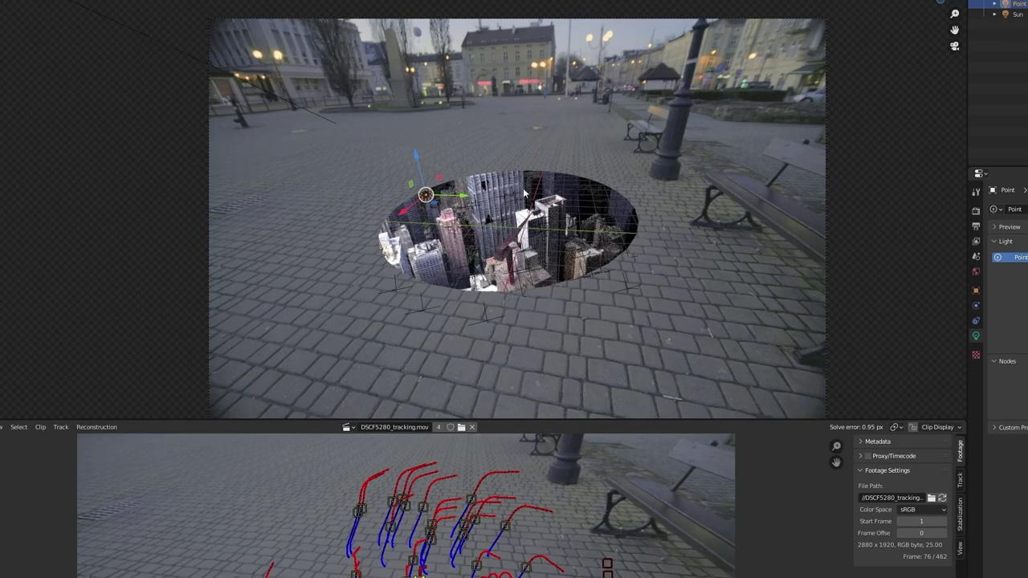
pyautogui.moveTo(462, 197); pyautogui.dragTo(555, 160)
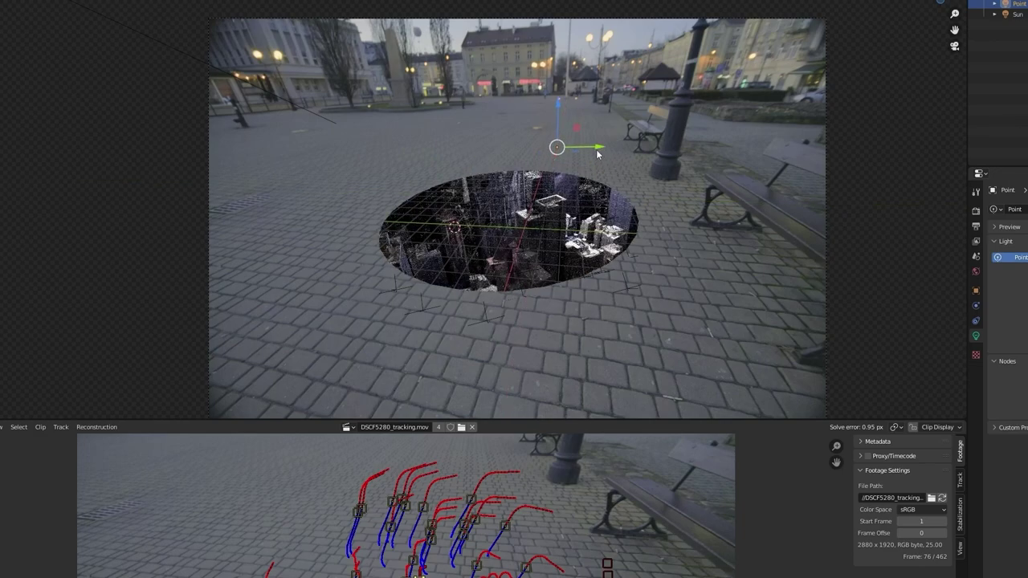
pyautogui.moveTo(564, 119); pyautogui.dragTo(566, 91)
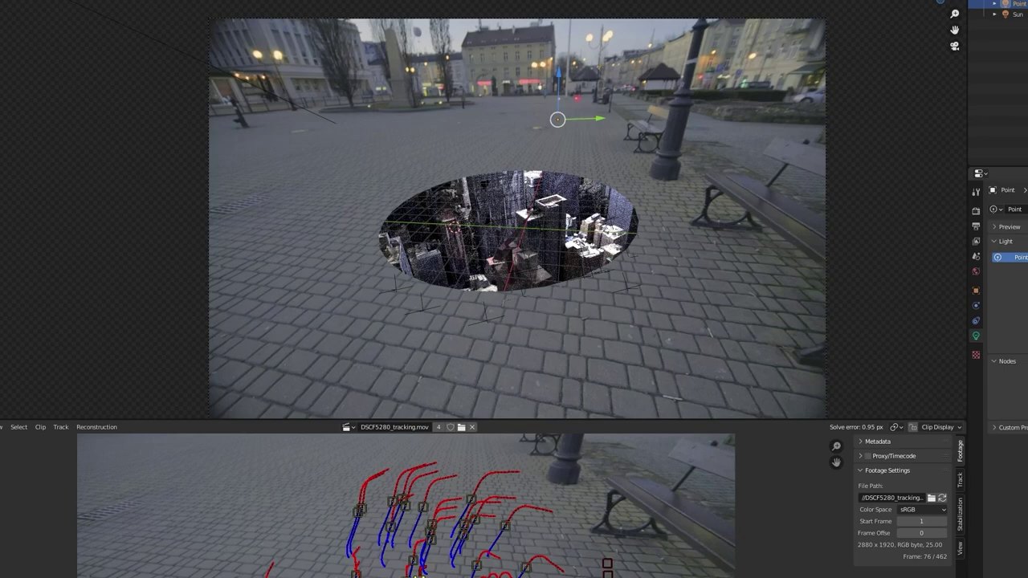
pyautogui.moveTo(561, 88); pyautogui.dragTo(561, 82)
pyautogui.moveTo(590, 127); pyautogui.dragTo(641, 169)
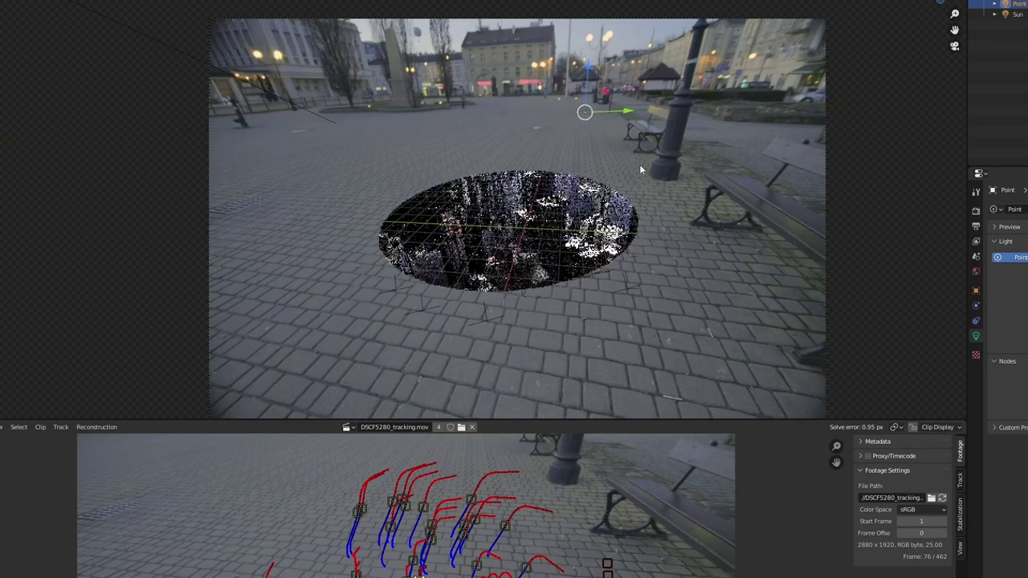
# Step: Play the footage to check the lit city inside the hole and enable denoising for viewport rendering
pyautogui.press('space')
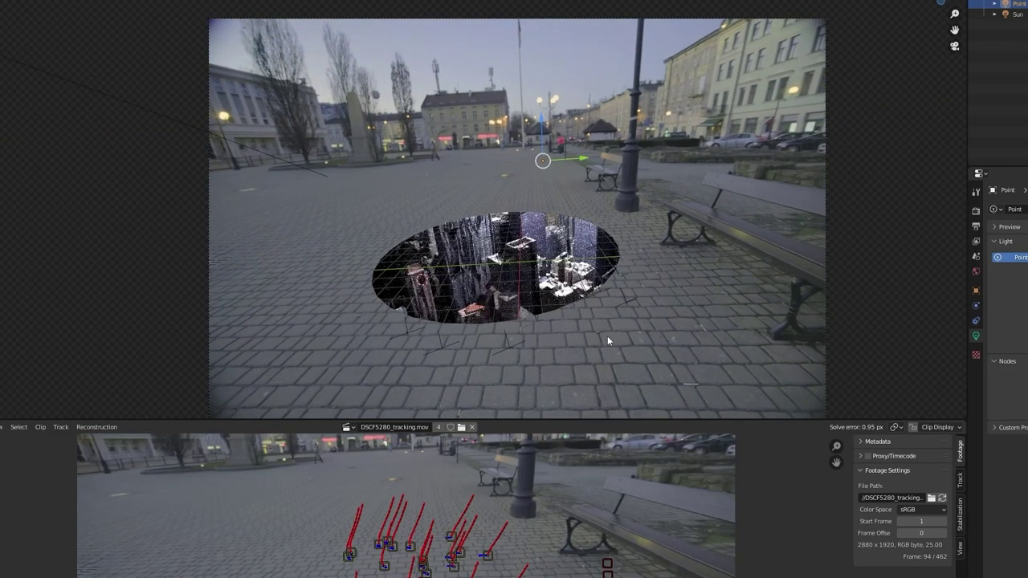
pyautogui.press('space')
pyautogui.press('space')
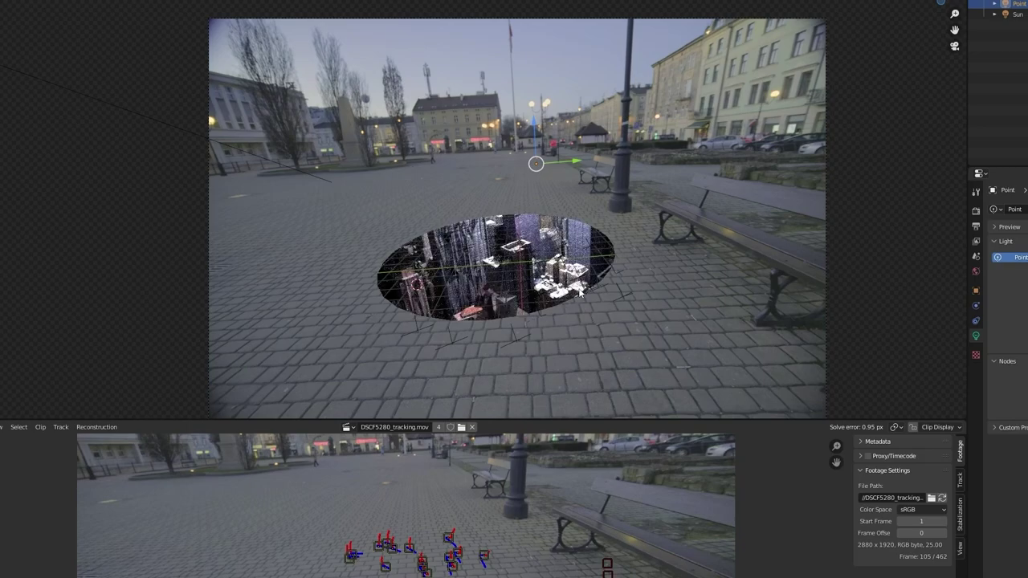
pyautogui.press('space')
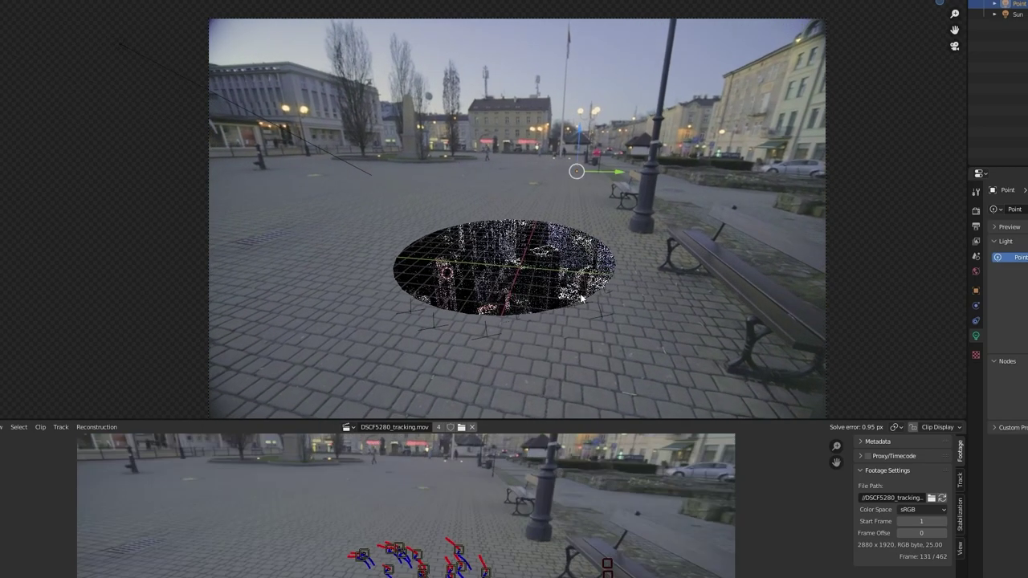
pyautogui.scroll(4, 491, 265)
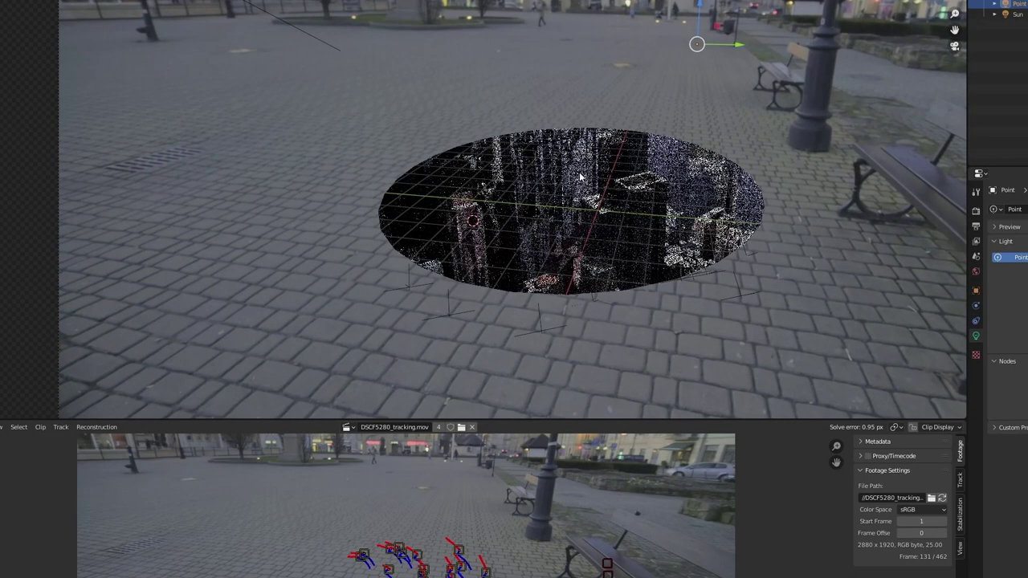
pyautogui.keyDown('shift'); pyautogui.moveTo(550, 195); pyautogui.dragTo(521, 204, button='middle'); pyautogui.keyUp('shift')
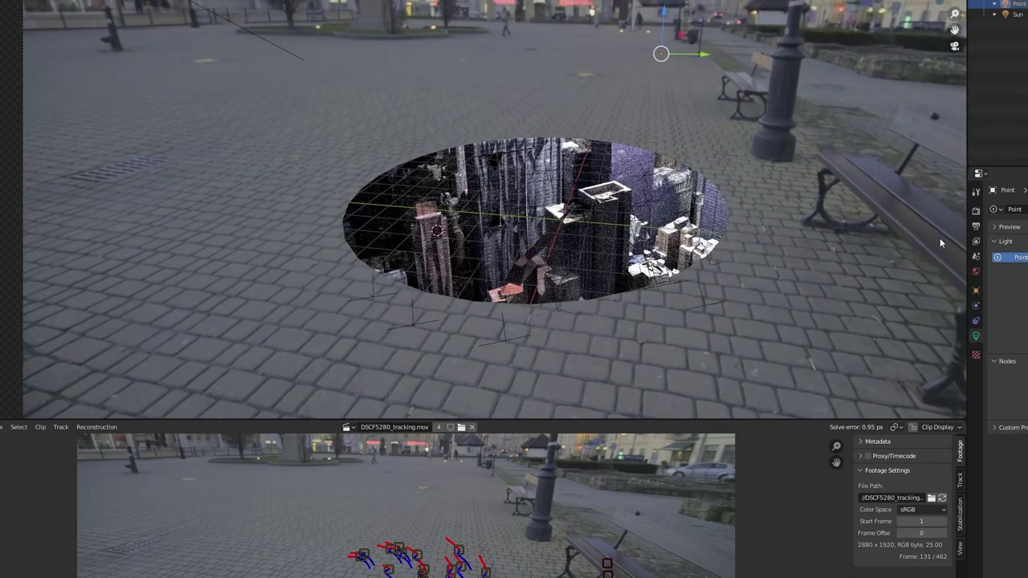
pyautogui.click(976, 212)
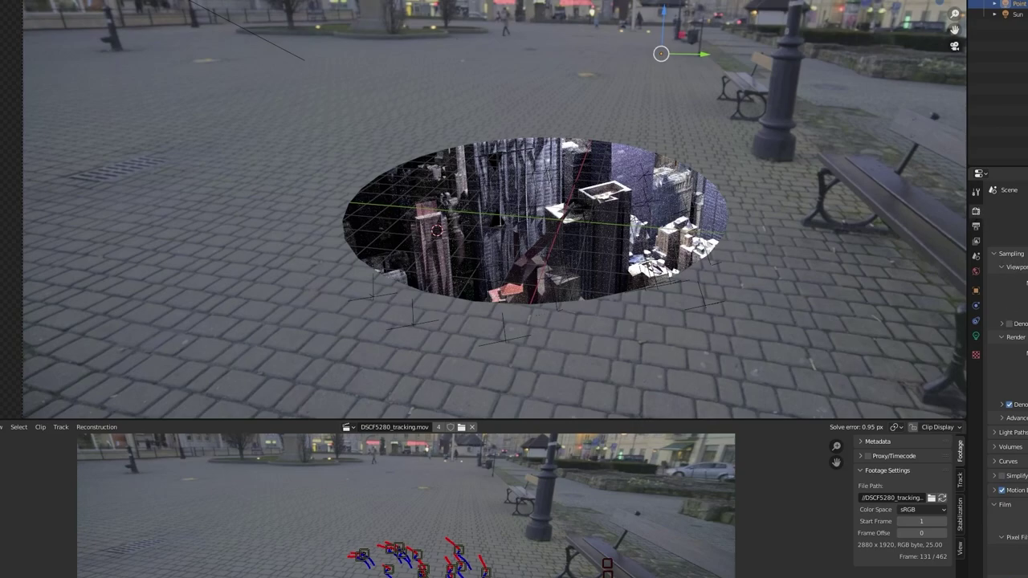
pyautogui.click(1009, 323)
pyautogui.press('space')
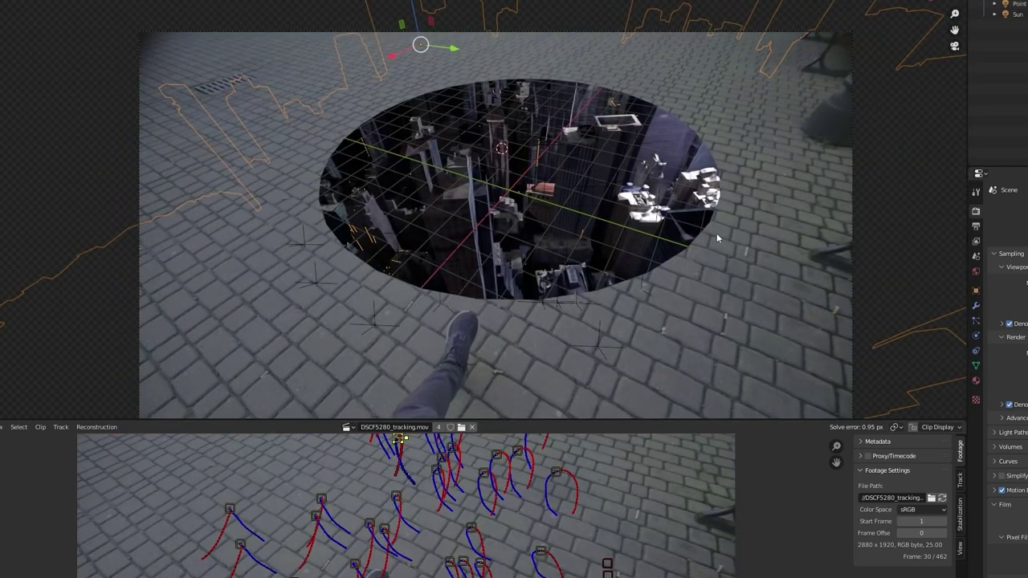
# Step: Add a cube on the pavement beside the hole's right edge and scale it along Z
pyautogui.hotkey('shift', 'a')
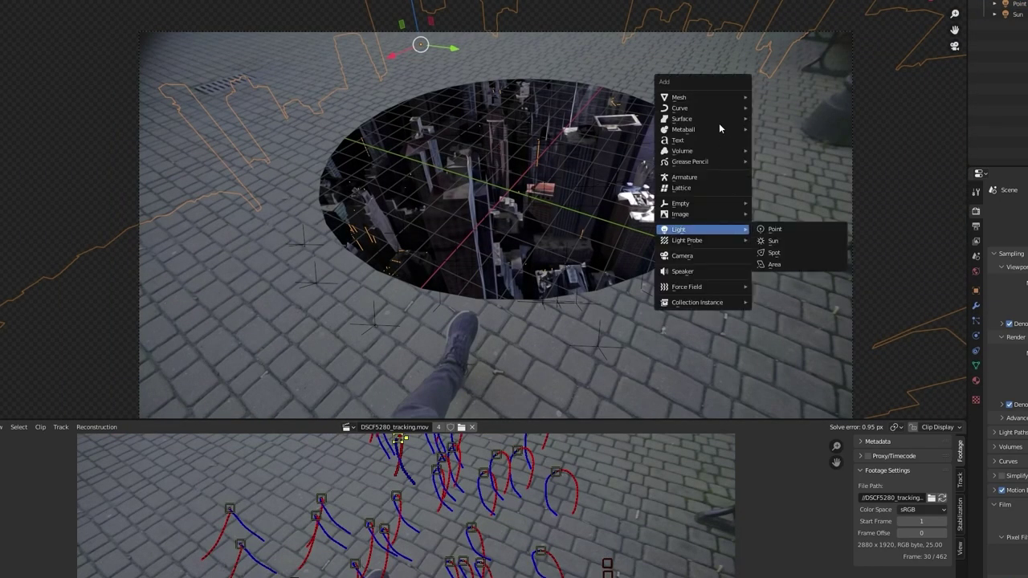
pyautogui.moveTo(712, 98)
pyautogui.click(773, 109)
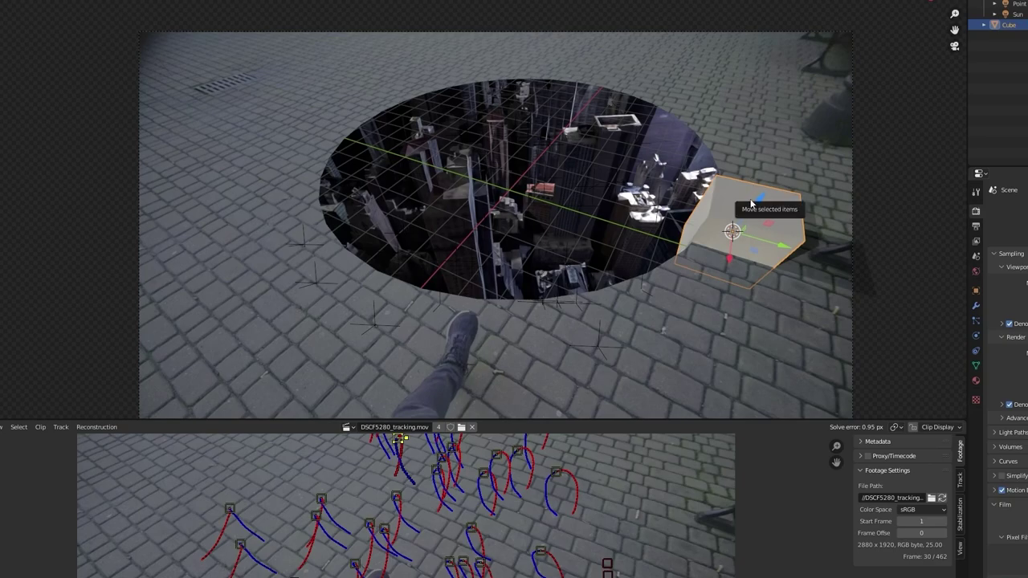
pyautogui.press('s')
pyautogui.press('z')
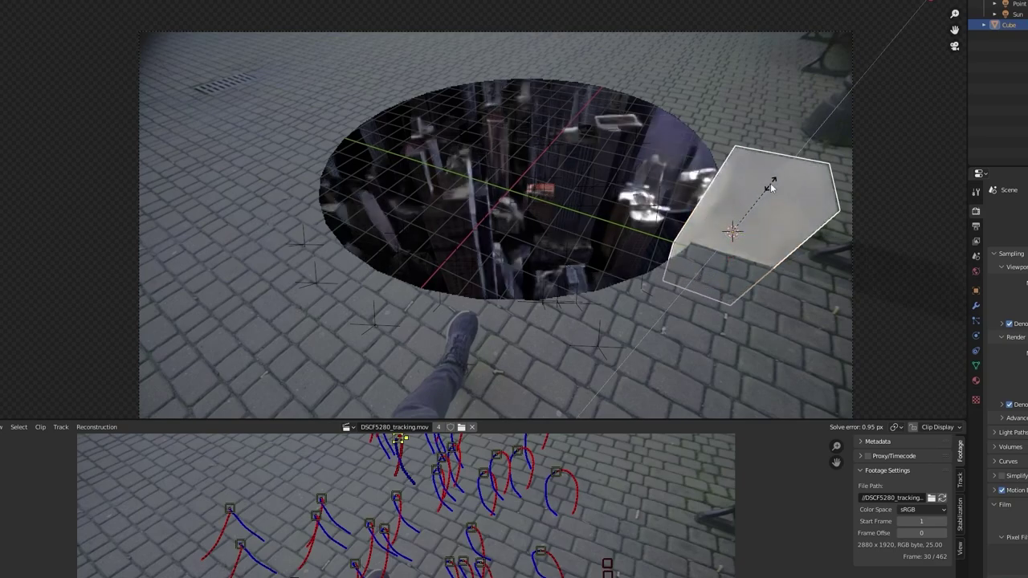
pyautogui.click(784, 200)
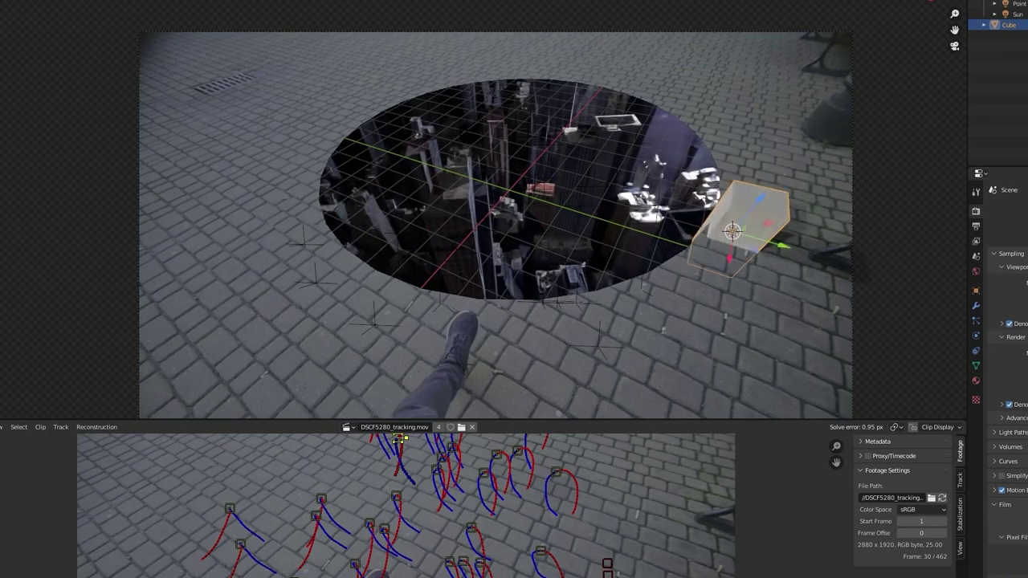
# Step: Rename the cube beside the hole as "city light"
pyautogui.doubleClick(1009, 25)
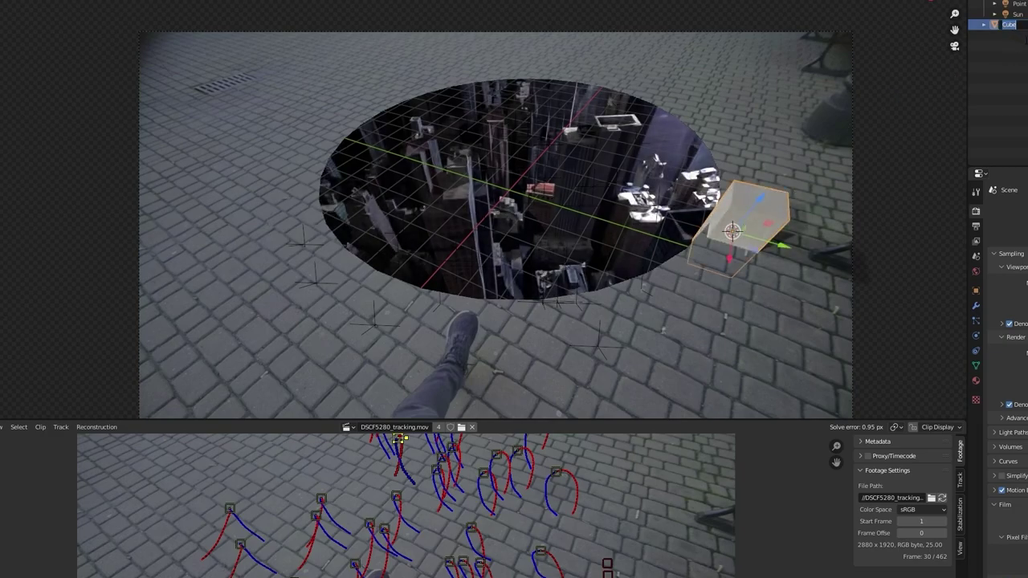
pyautogui.write('city light')
pyautogui.press('Return')
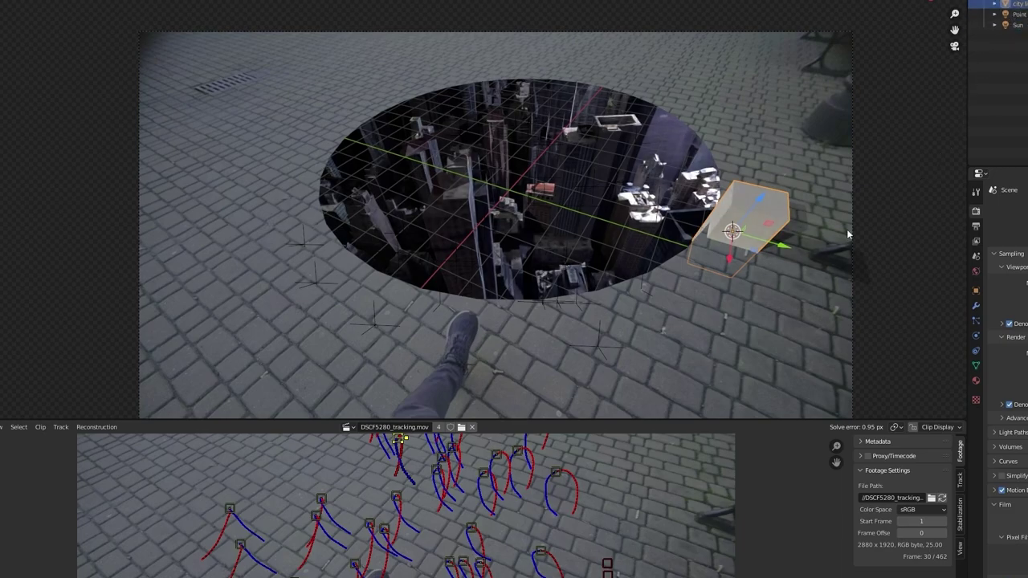
# Step: Give the city light cube a new material with bright white emission
pyautogui.click(975, 380)
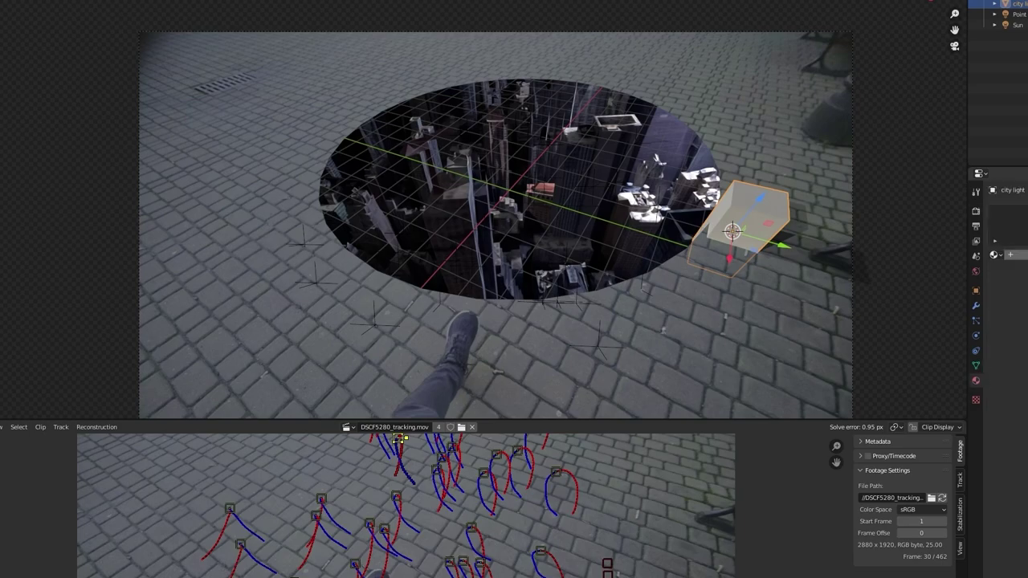
pyautogui.click(1018, 255)
pyautogui.scroll(-3, 1013, 385)
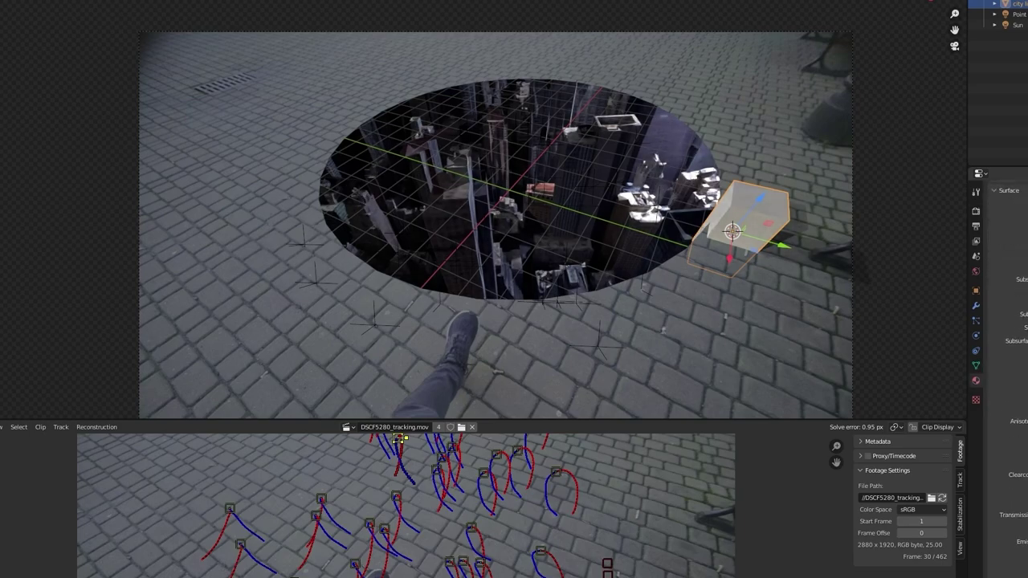
pyautogui.scroll(2, 1009, 385)
pyautogui.scroll(-2, 1009, 386)
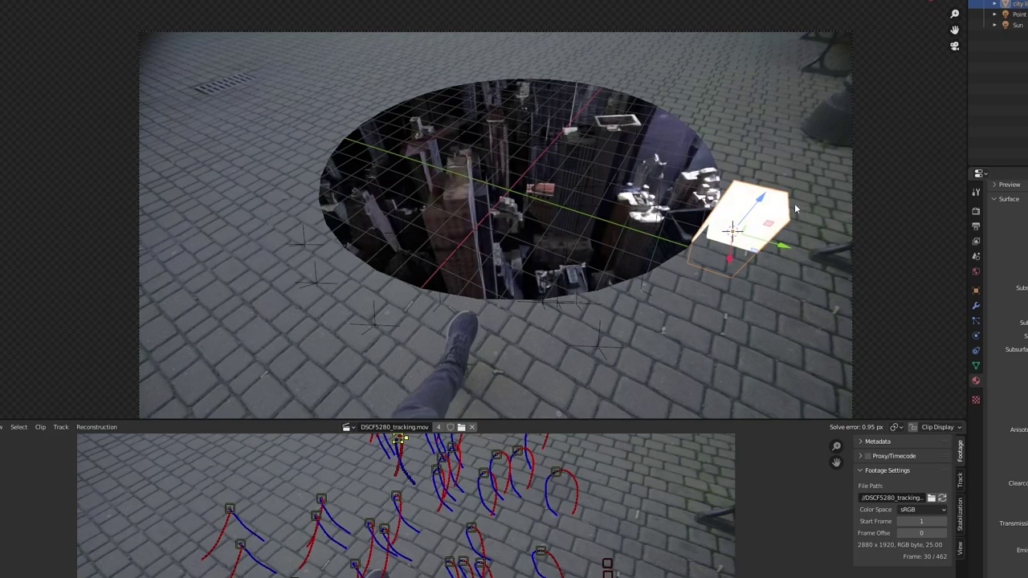
# Step: Raise the glowing city light cube along Z, clear of the hole's right edge, and adjust its scale slightly
pyautogui.press('g')
pyautogui.press('z')
pyautogui.moveTo(730, 259); pyautogui.dragTo(807, 152)
pyautogui.press('s')
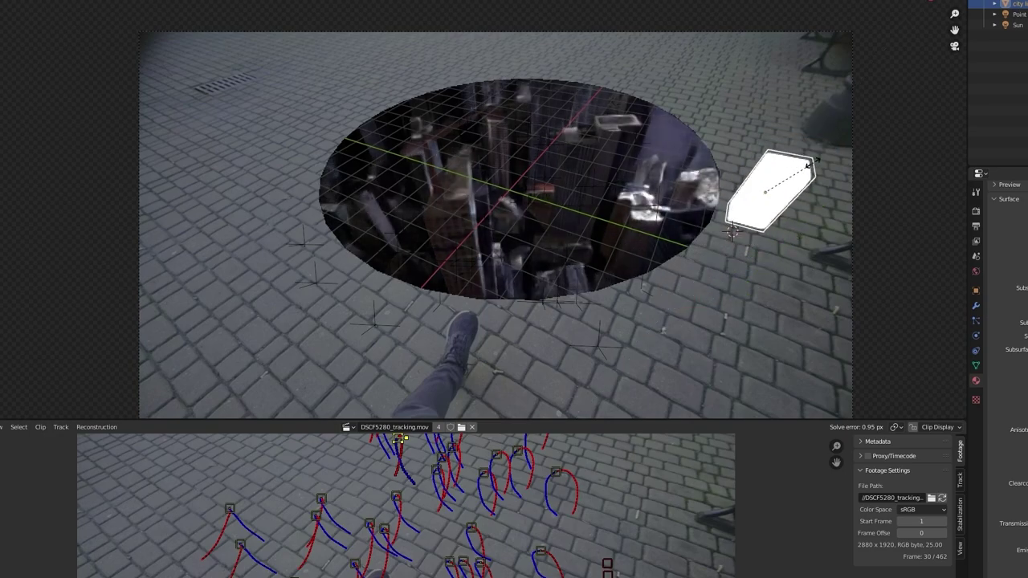
pyautogui.click(810, 164)
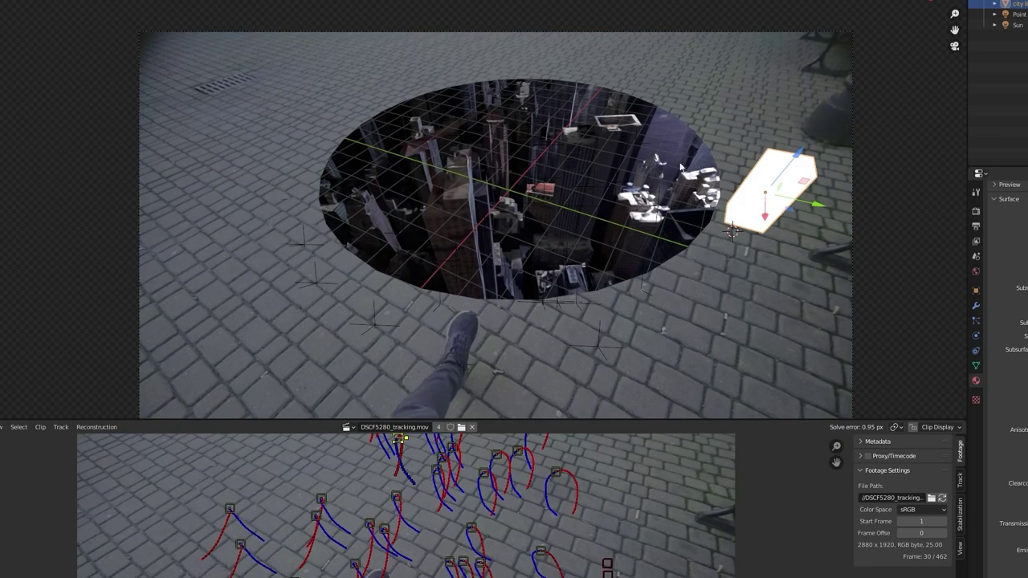
# Step: Add a particle system to the city model and change the particles' physics type
pyautogui.click(634, 211)
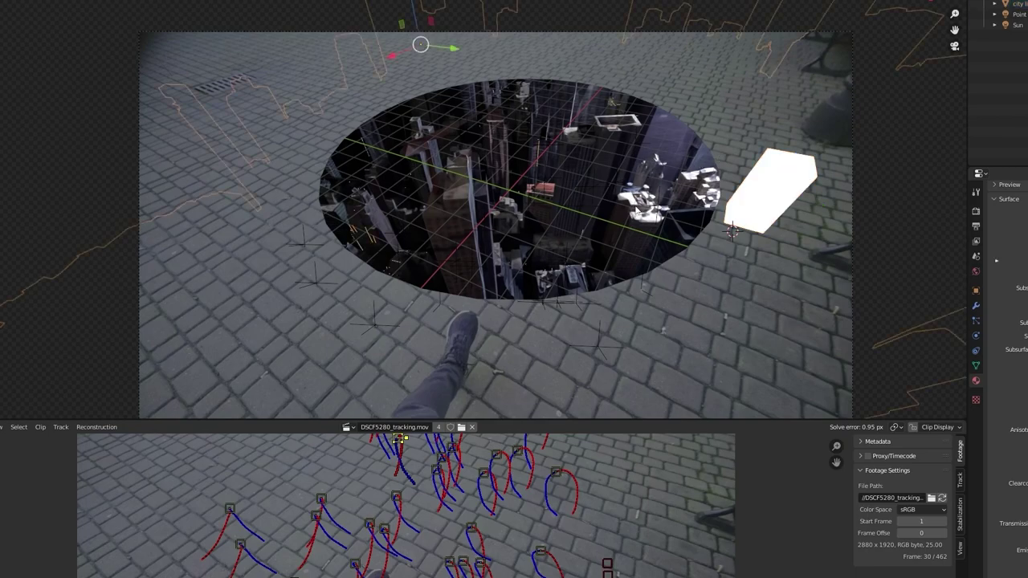
pyautogui.click(976, 321)
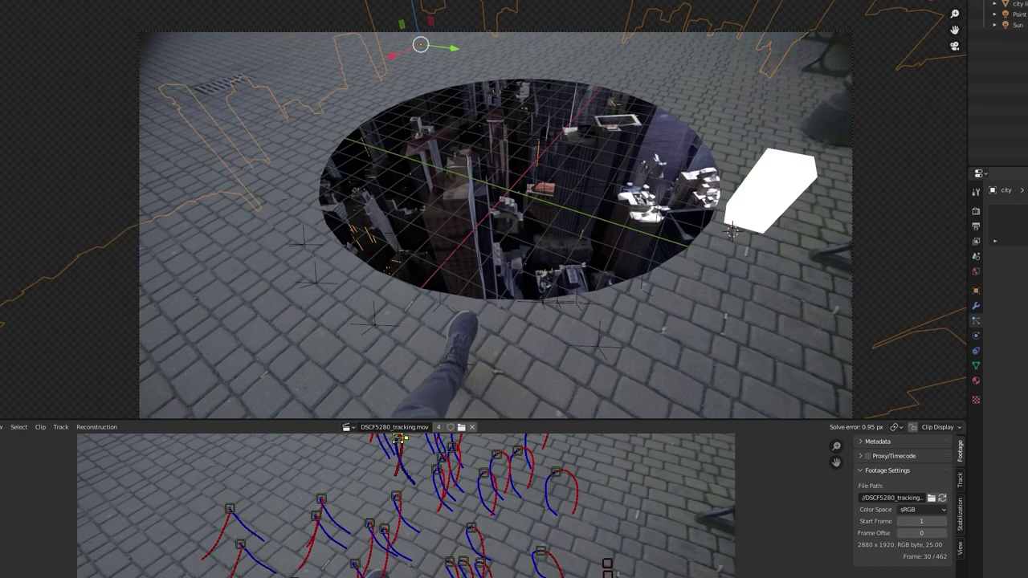
pyautogui.click(1027, 212)
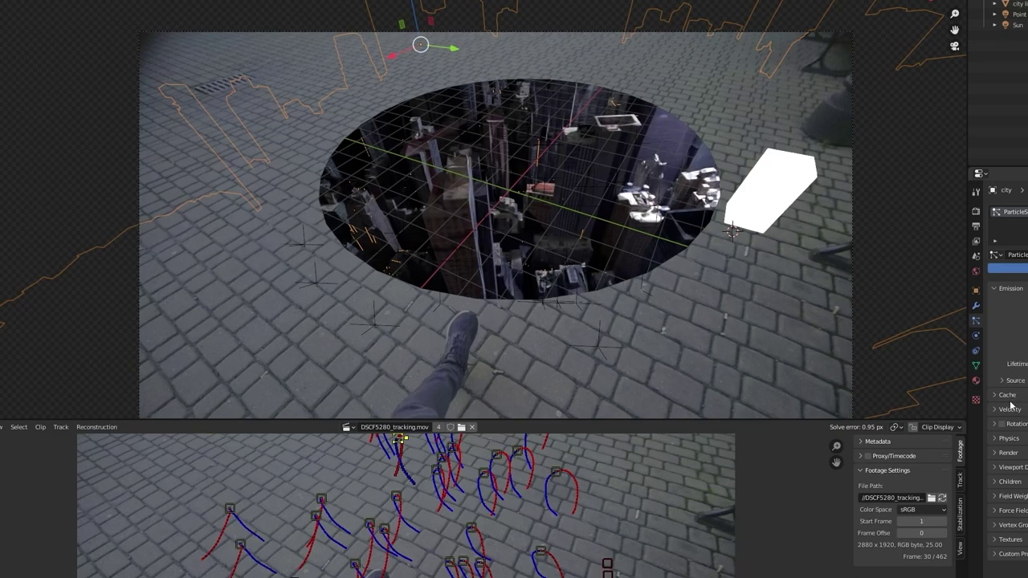
pyautogui.click(998, 440)
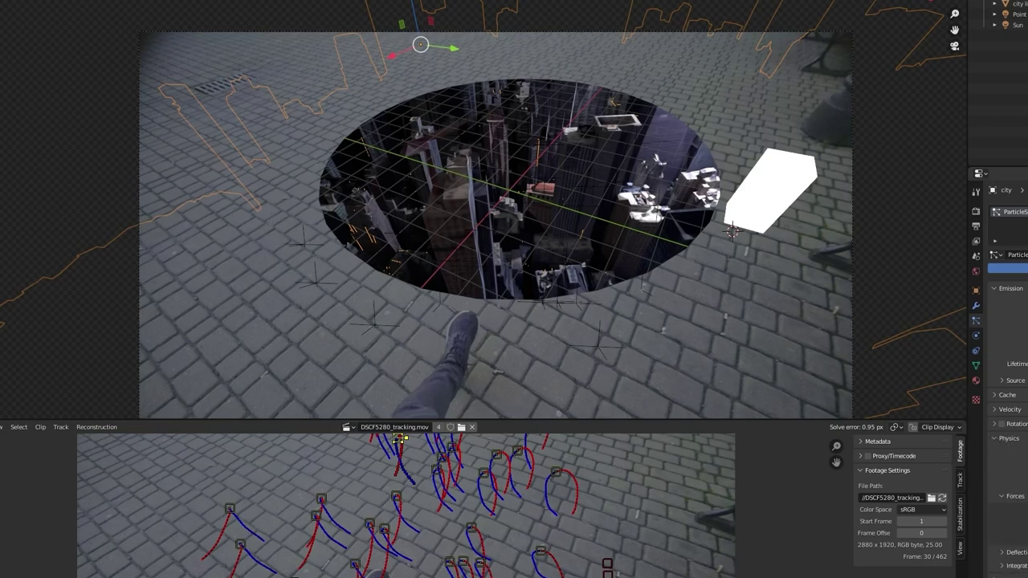
pyautogui.click(1026, 497)
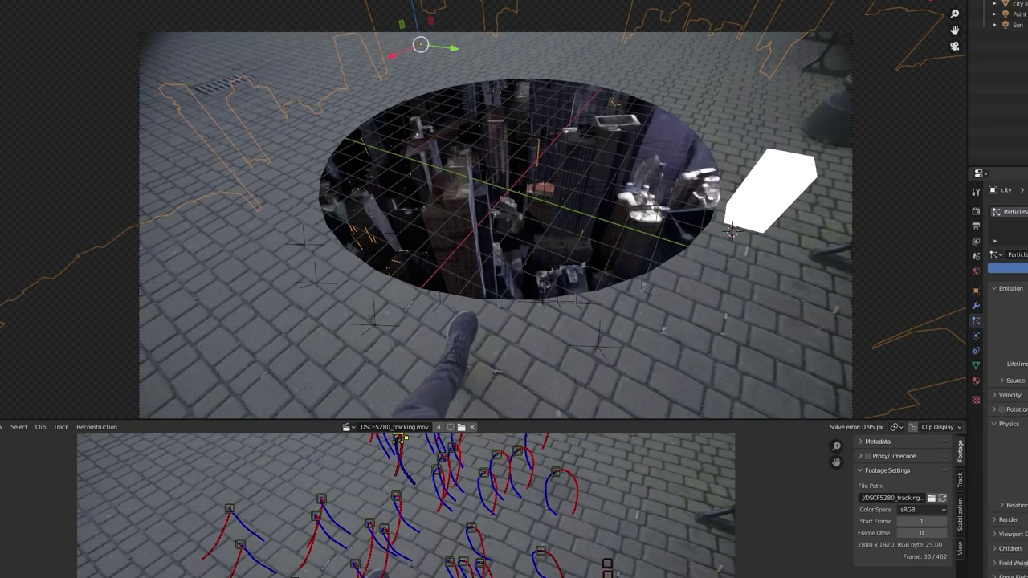
# Step: Render the city's particles as copies of the city light object and reduce their scale to small lights among the buildings
pyautogui.click(1008, 522)
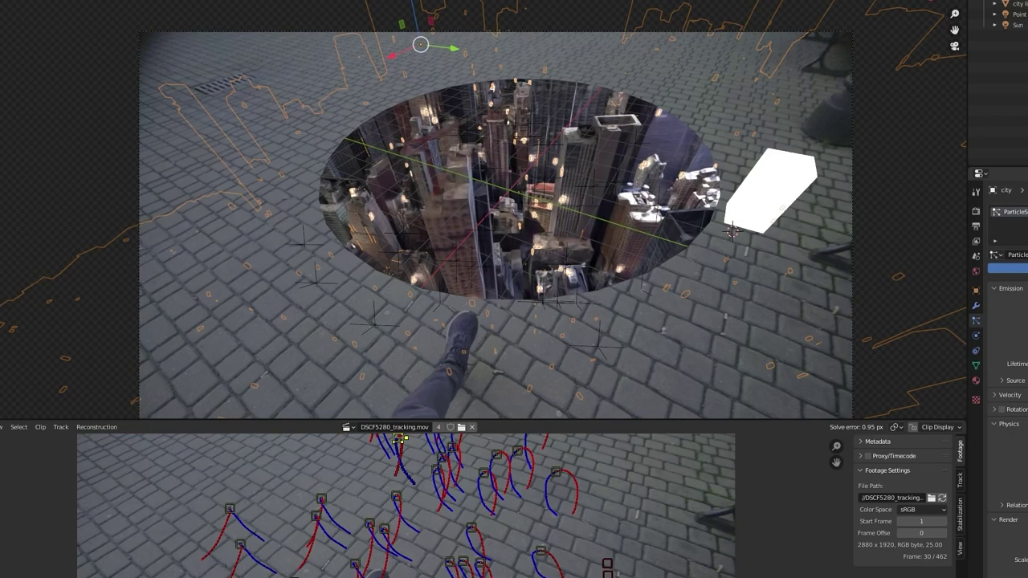
pyautogui.press('Return')
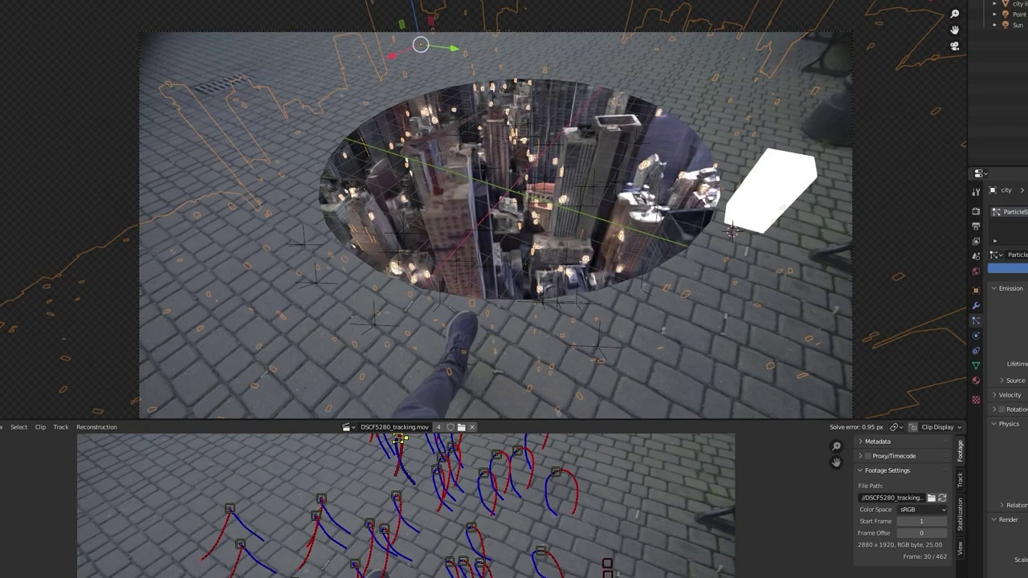
pyautogui.scroll(-2, 1008, 385)
pyautogui.scroll(-2, 1008, 321)
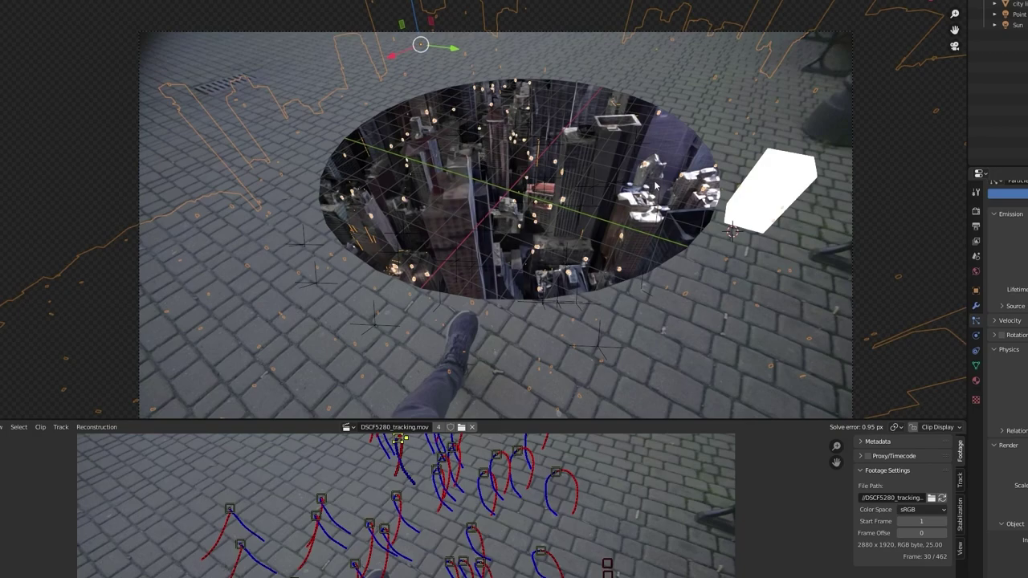
pyautogui.click(618, 348)
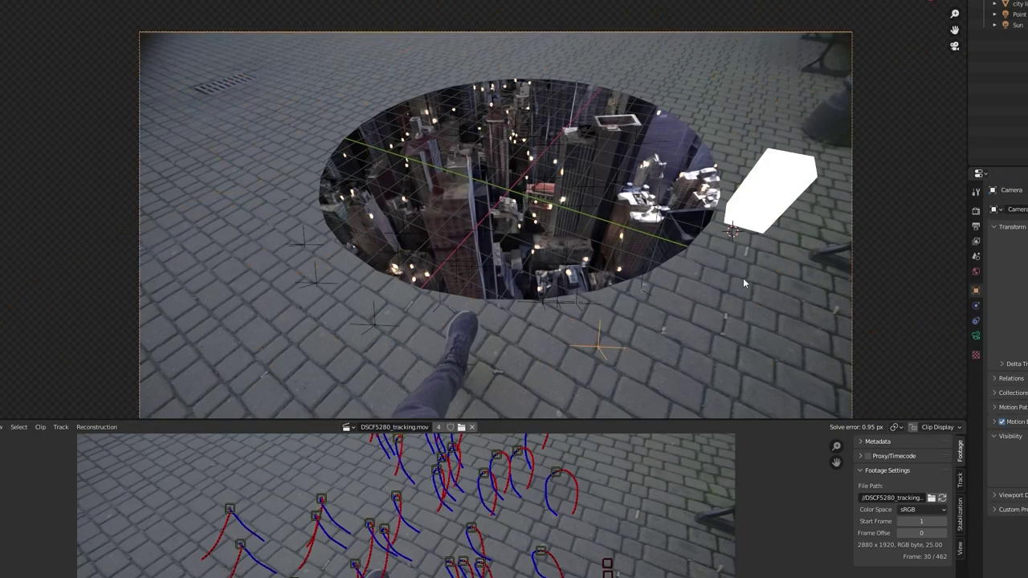